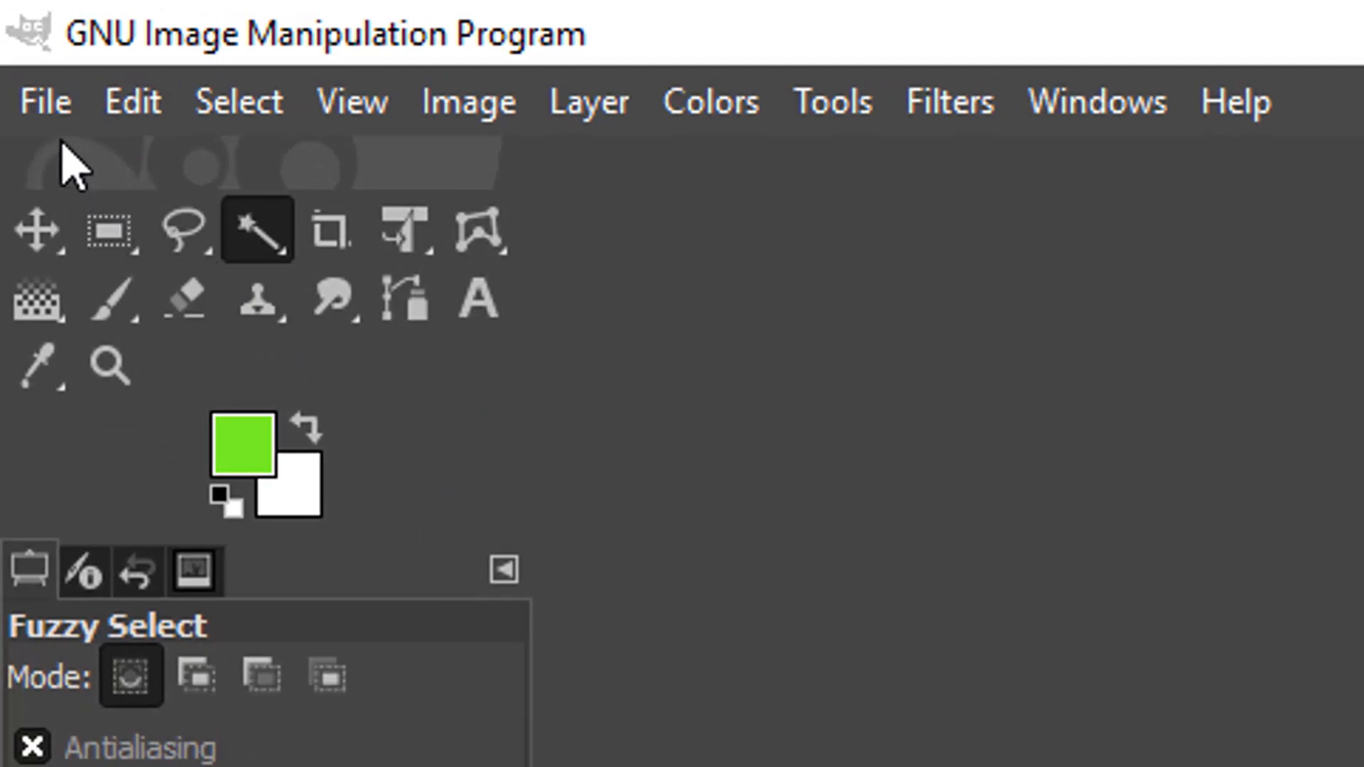
Step: Open Start02.psd as layers from the Lesson02 - Keyboard folder, converting it to the built-in sRGB profile
click(41, 113)
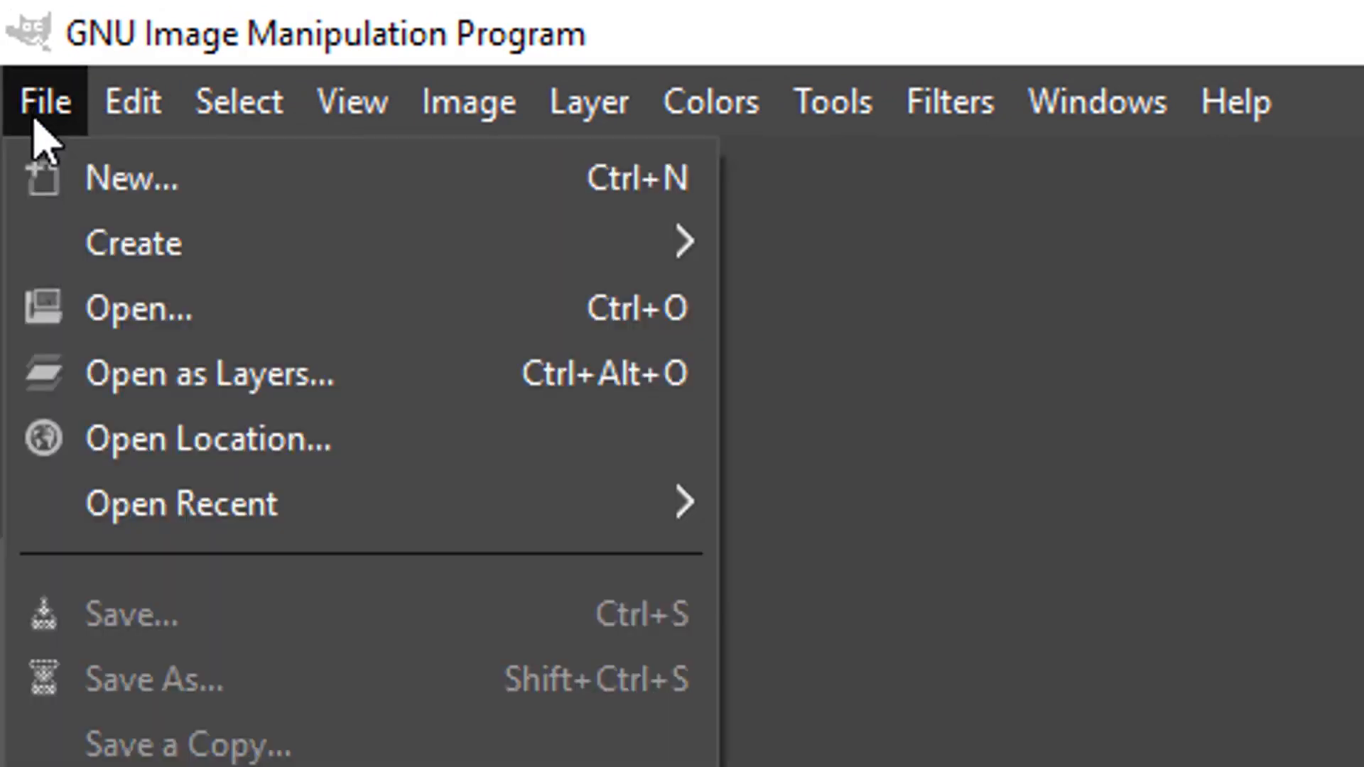
click(162, 390)
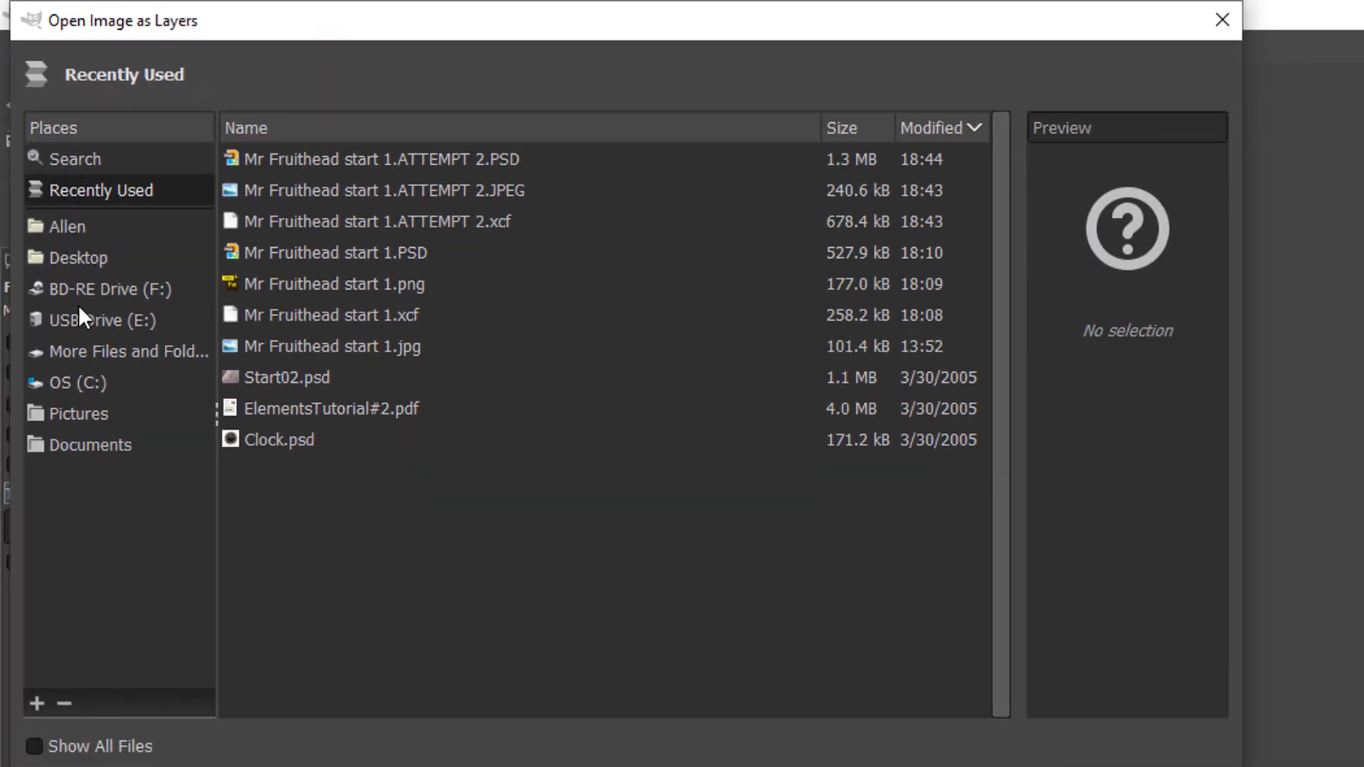
click(76, 353)
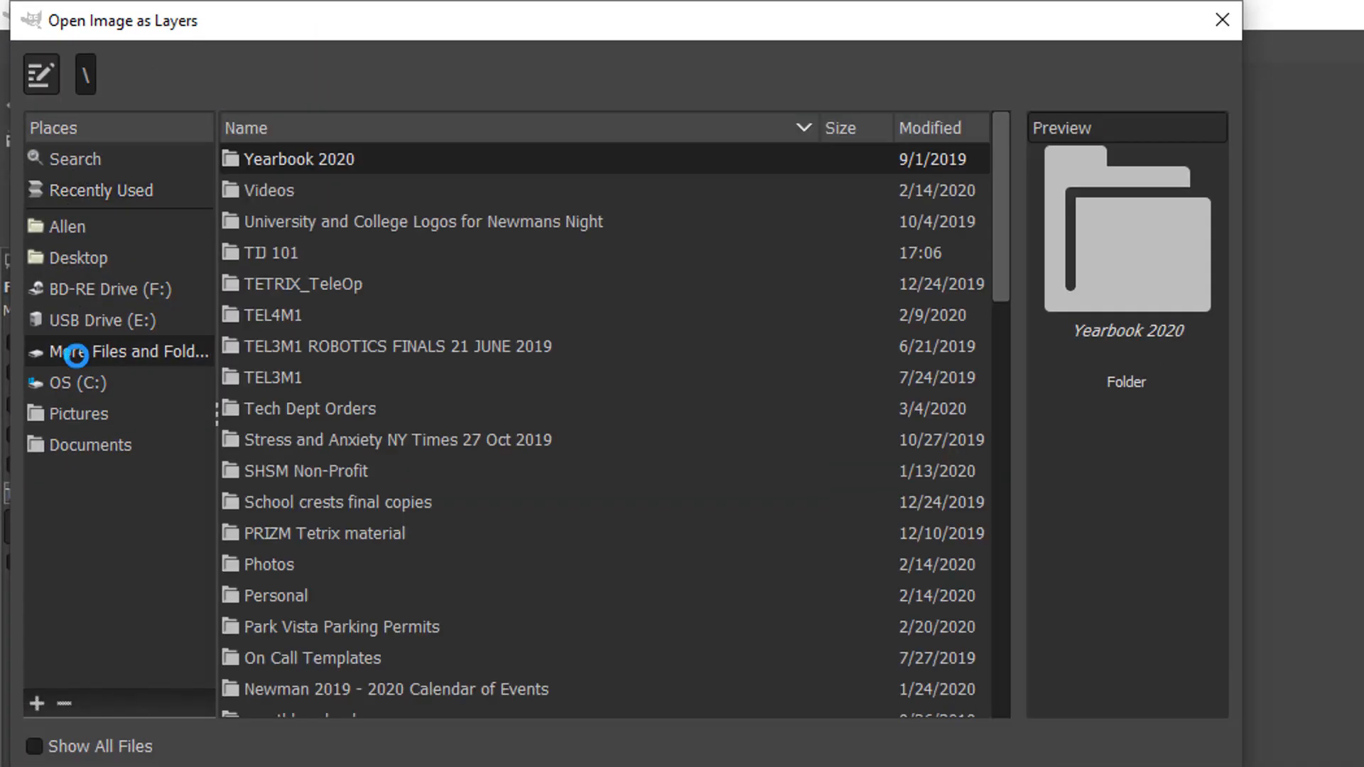
double_click(247, 252)
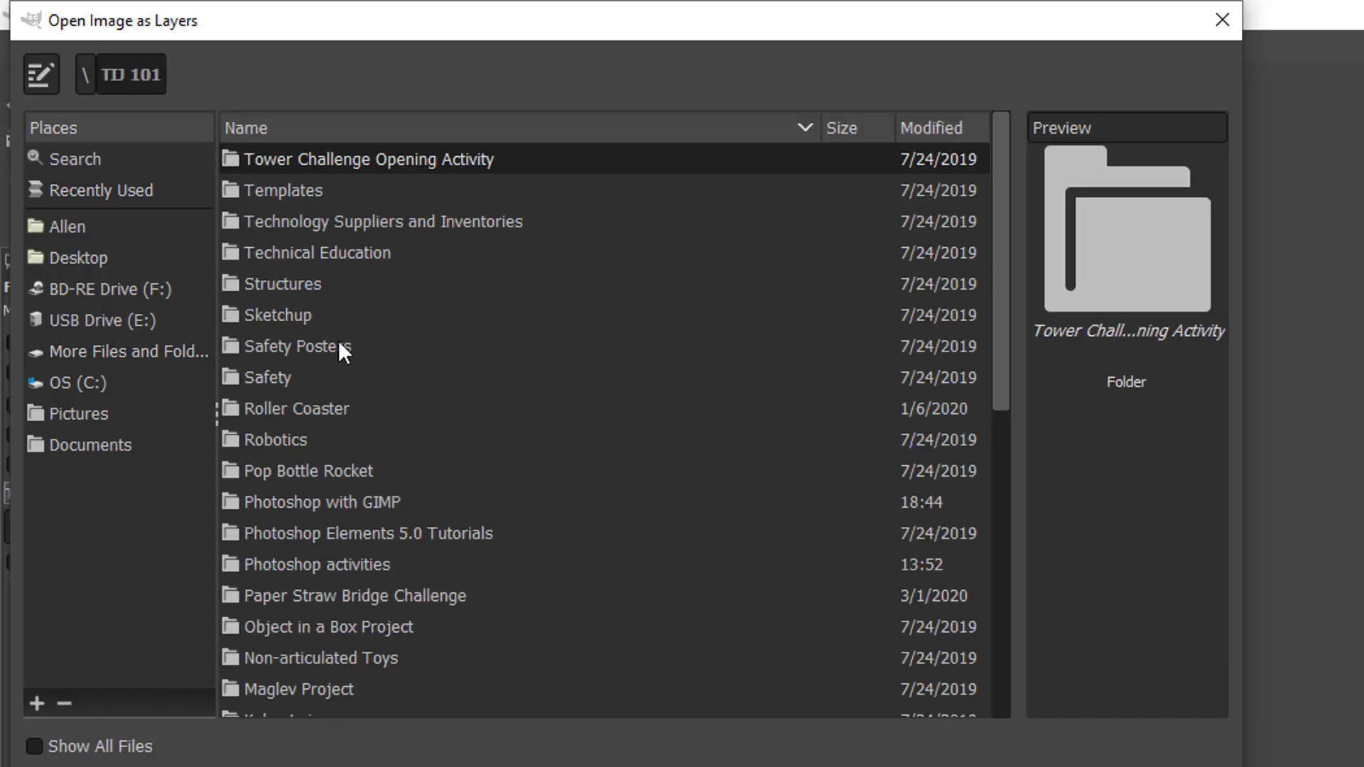
double_click(232, 558)
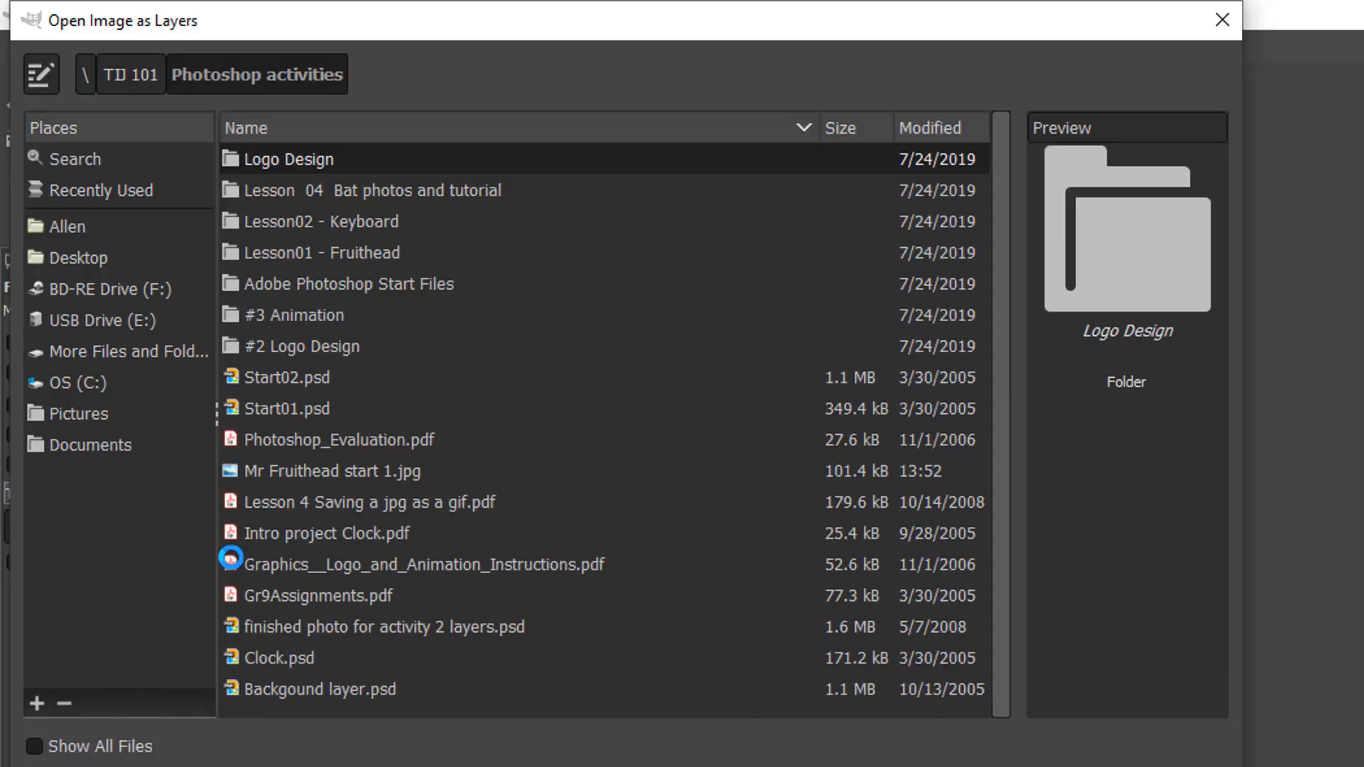
double_click(235, 222)
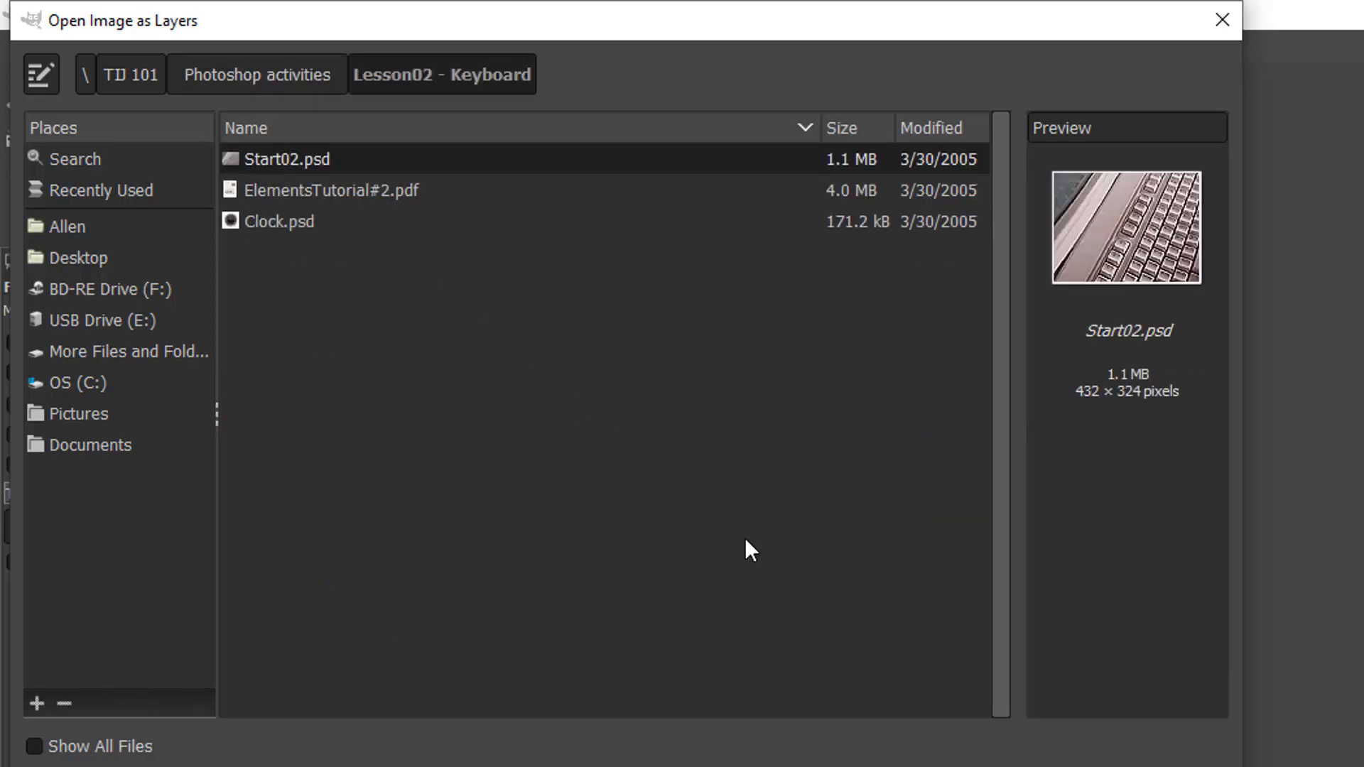
key(Return)
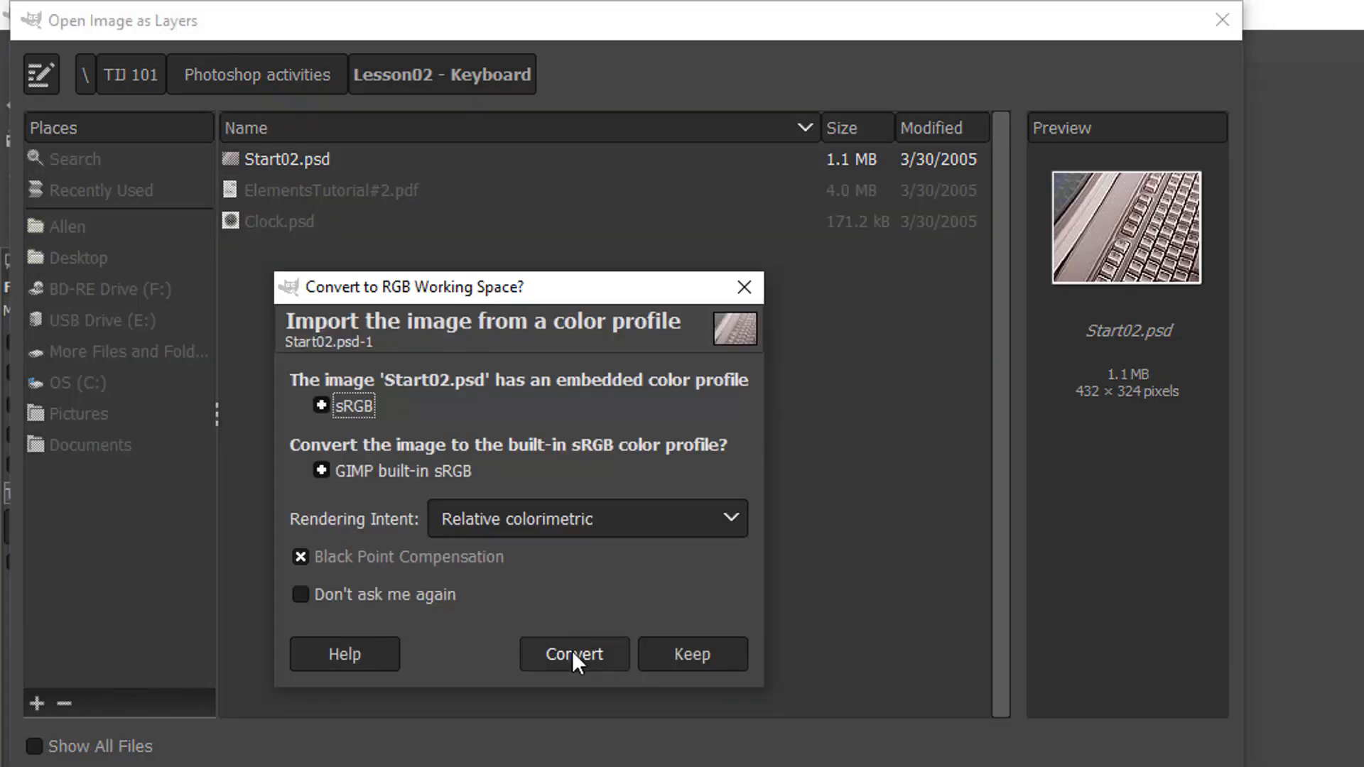
click(572, 654)
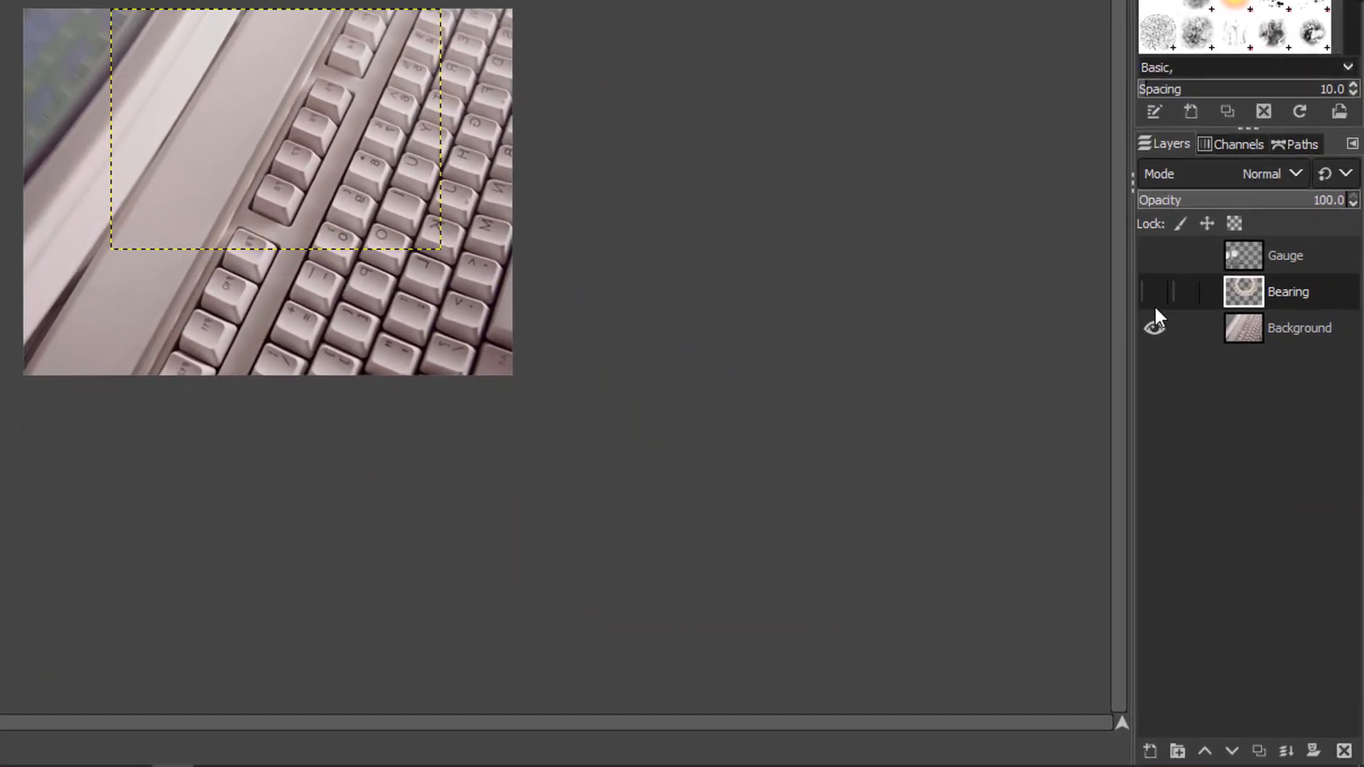
Step: Show the Bearing and Gauge layers to preview them over the keyboard background, and hide both again
click(1155, 293)
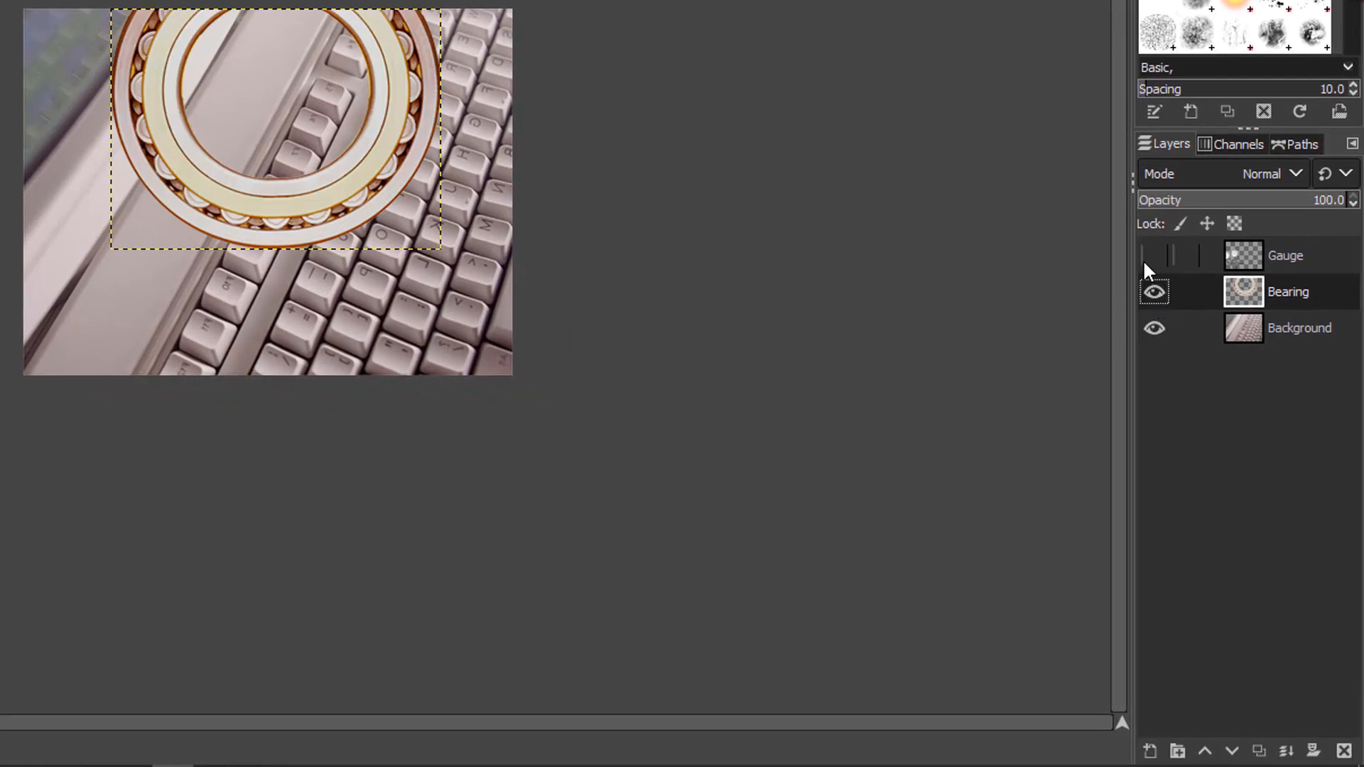
click(1154, 256)
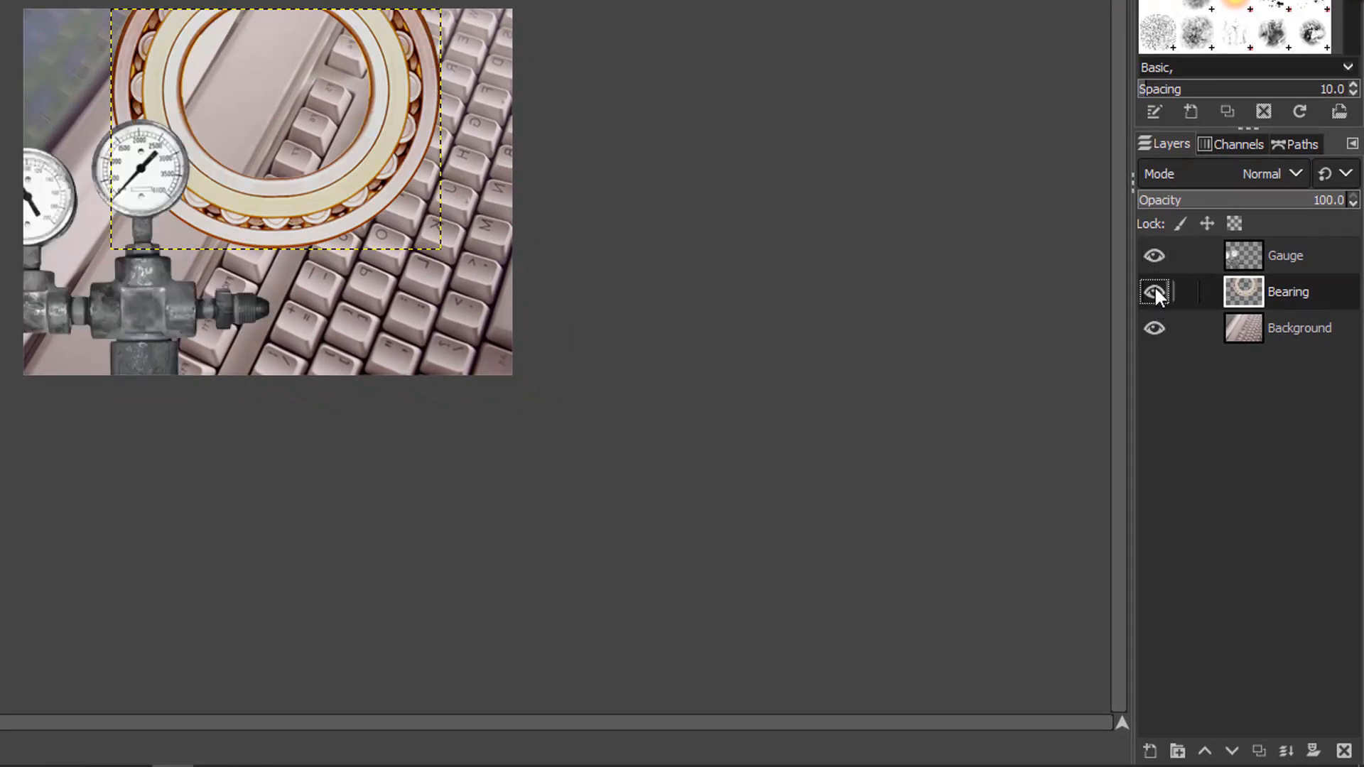
click(1154, 292)
click(1148, 261)
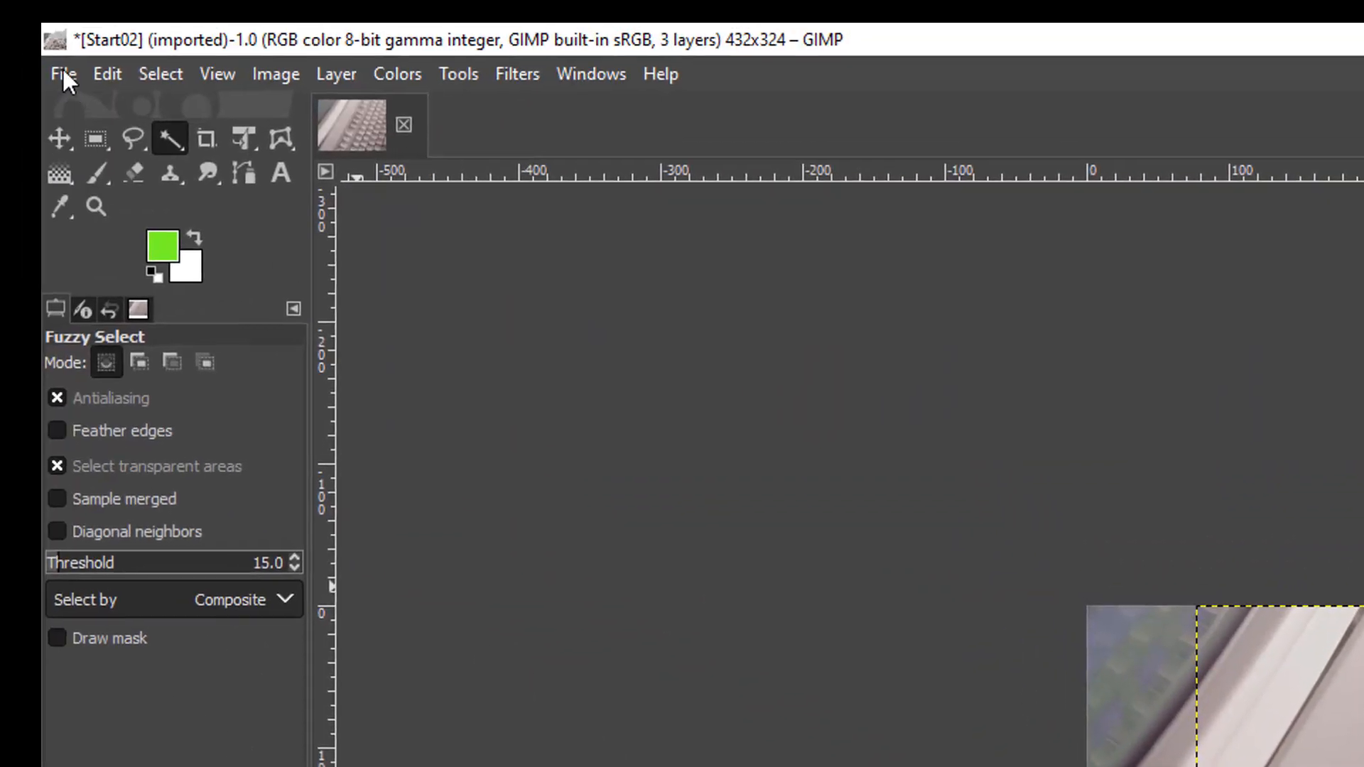
Step: Open Clock.psd as a separate image, converting it to the built-in sRGB profile
click(61, 71)
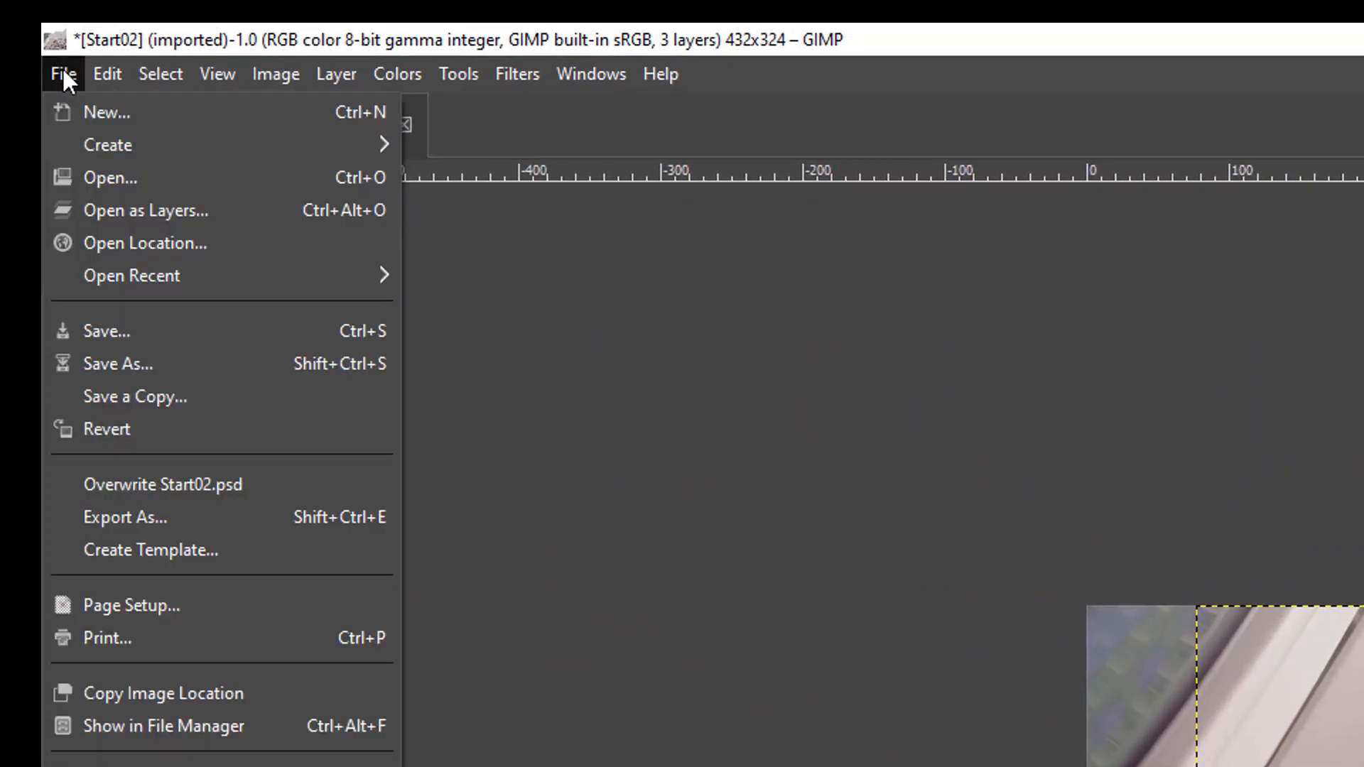
click(105, 172)
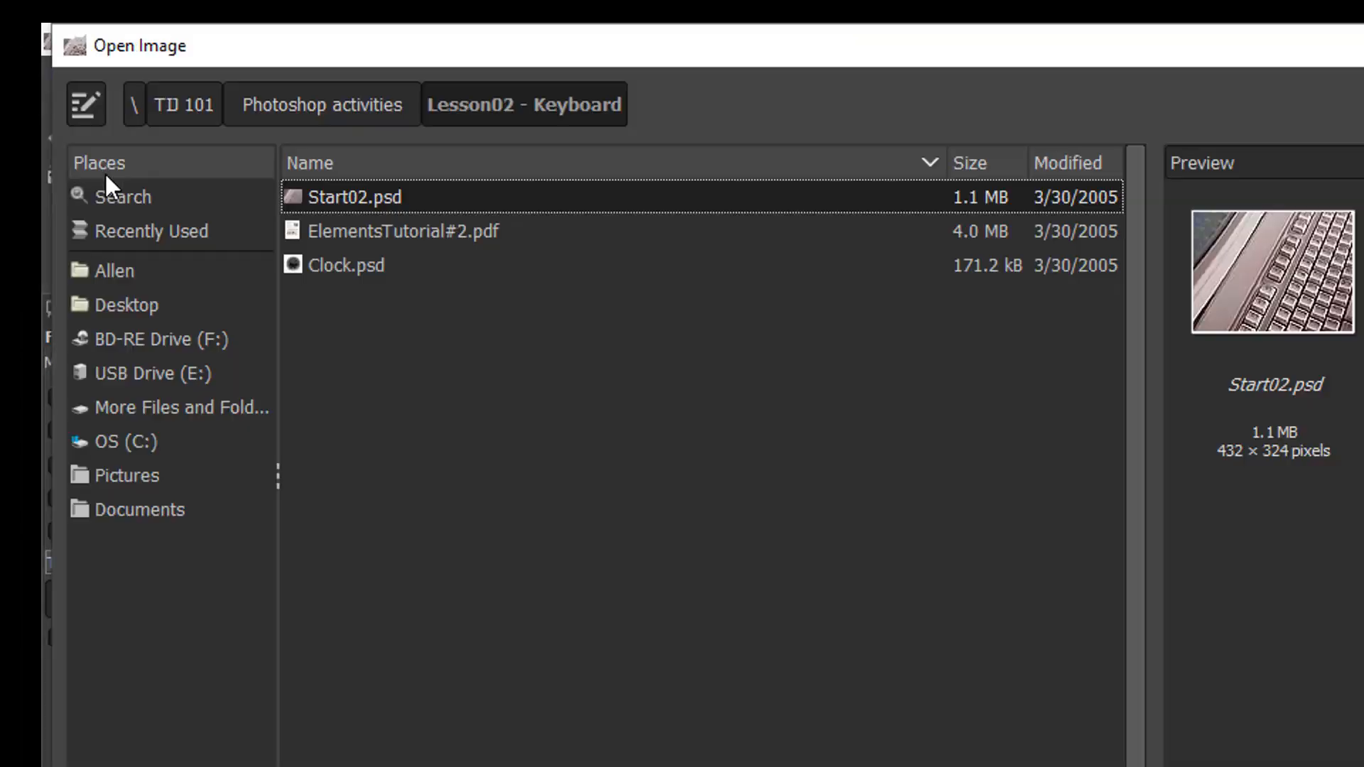
click(297, 260)
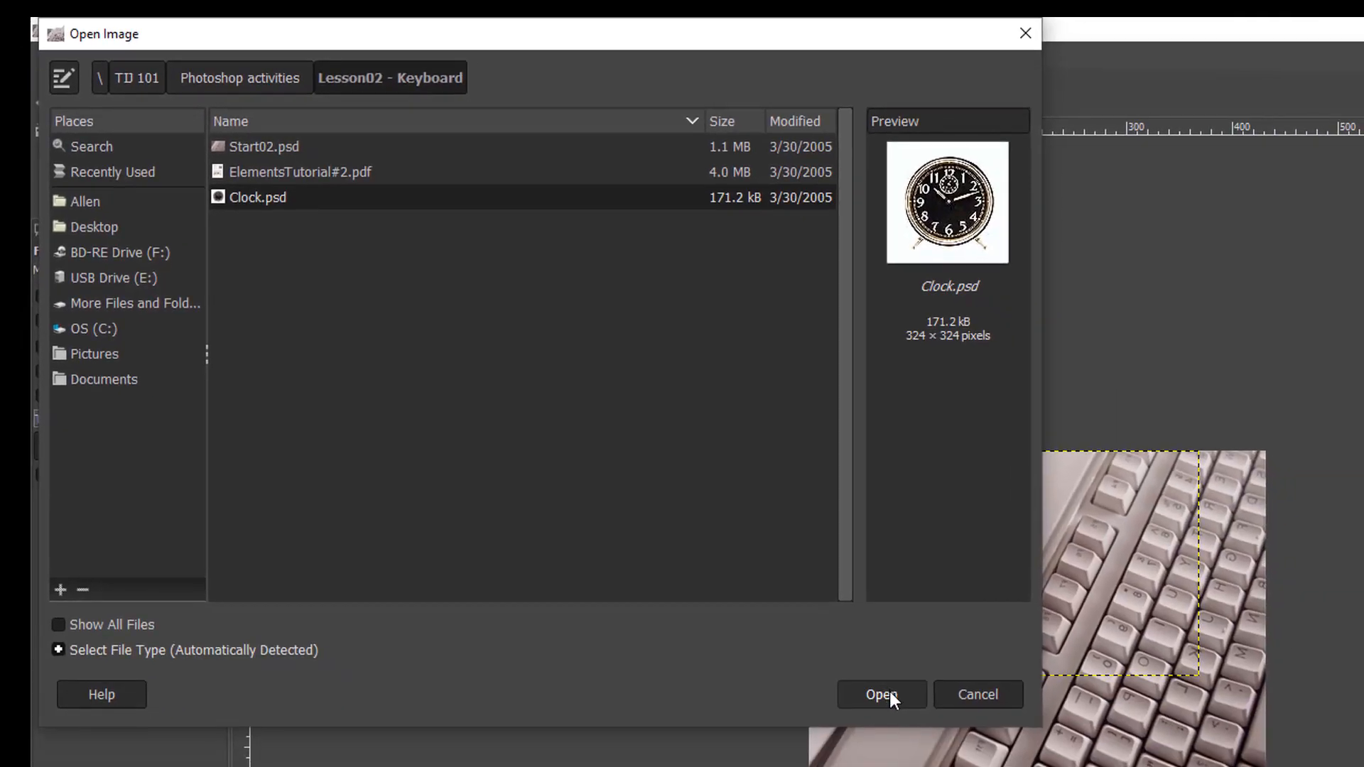
click(888, 693)
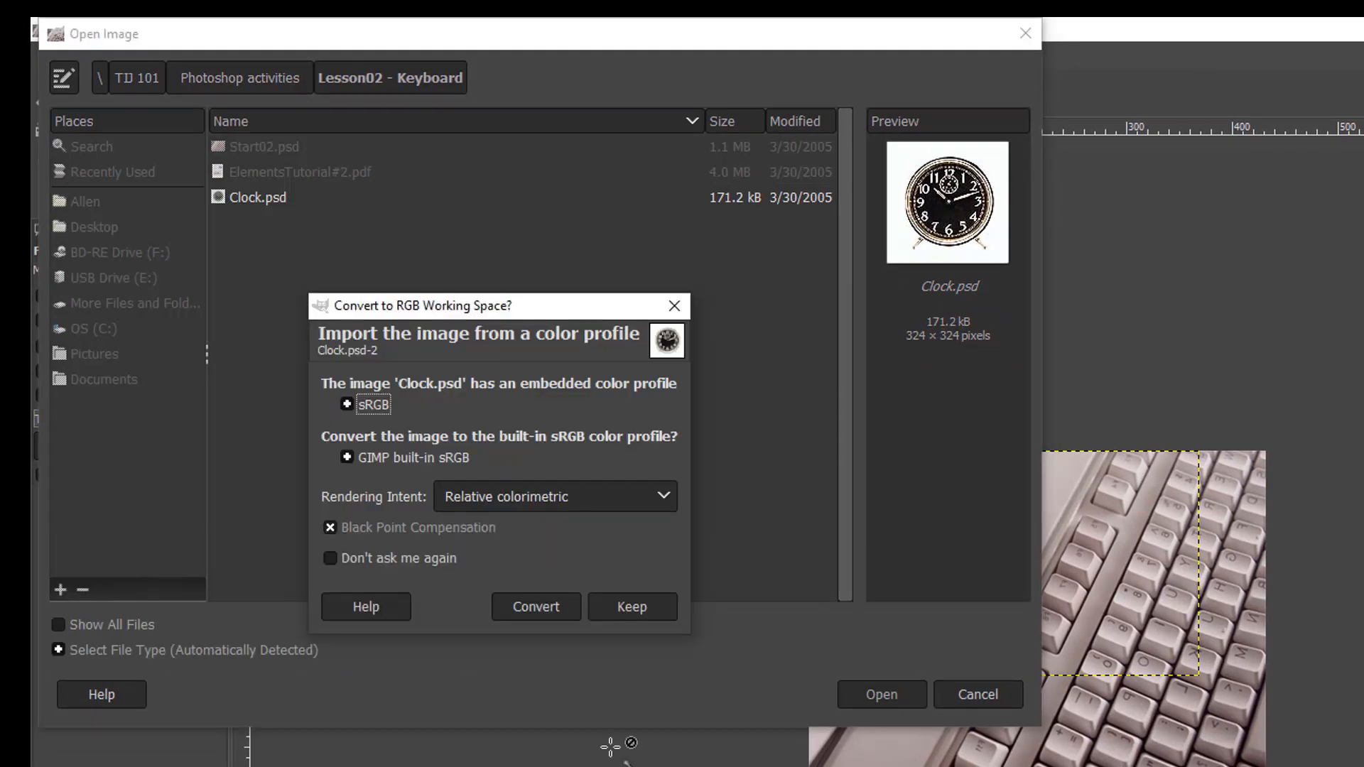
click(530, 609)
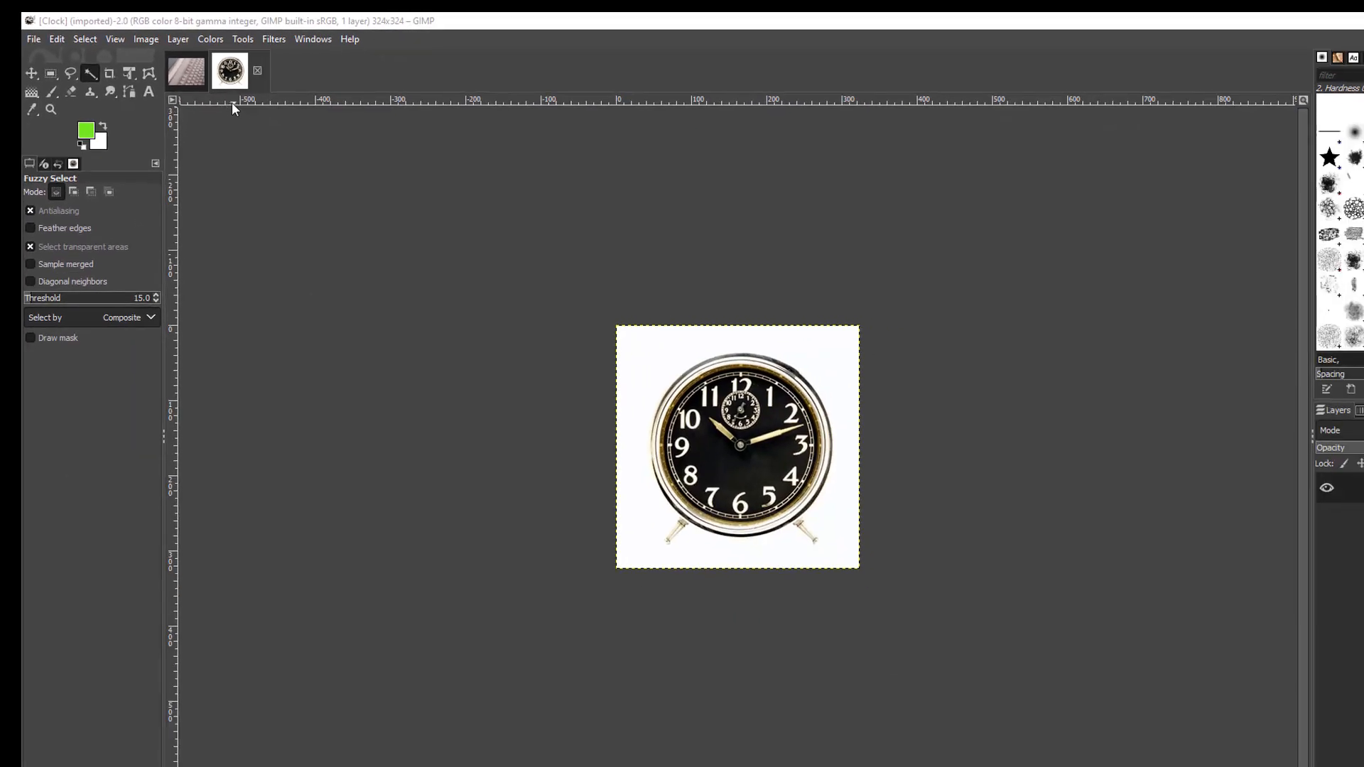
Step: Copy the clock image and paste it into the Start02 image
click(57, 39)
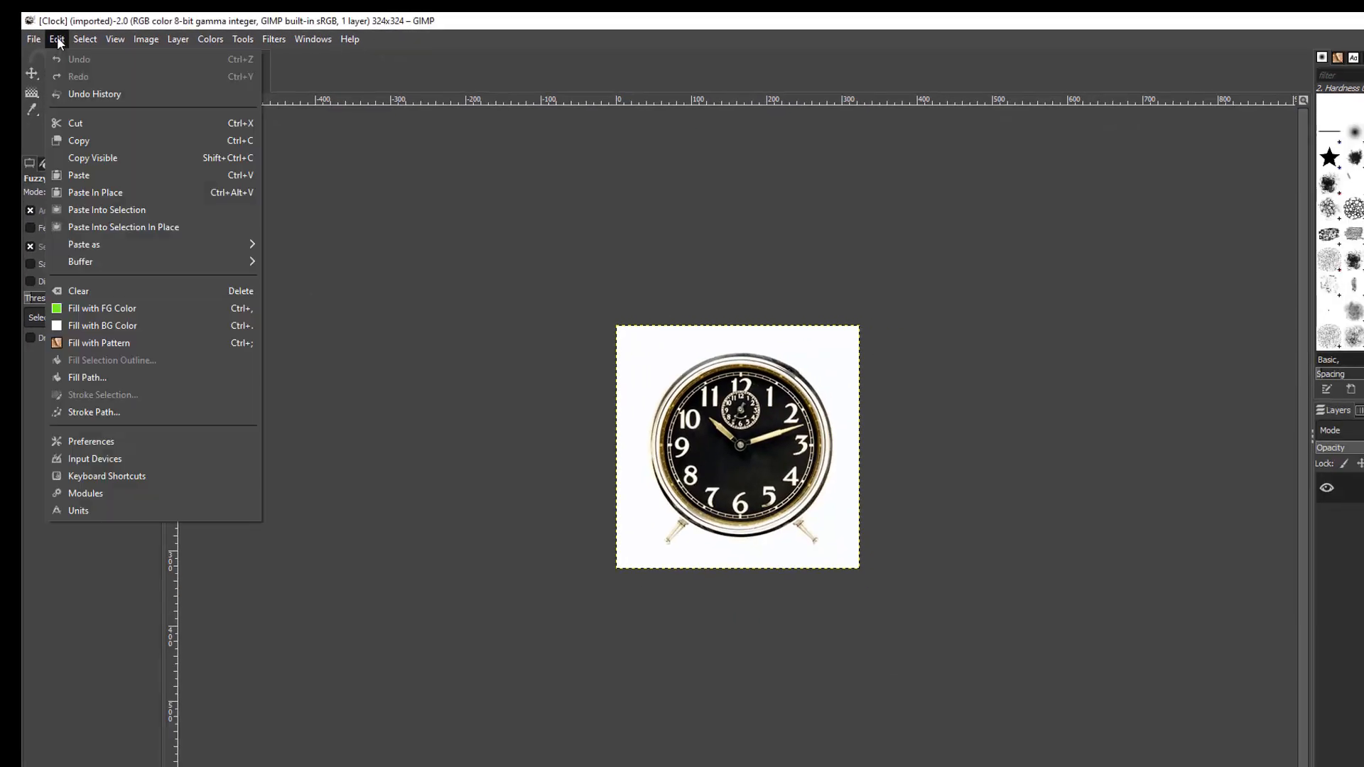
click(81, 141)
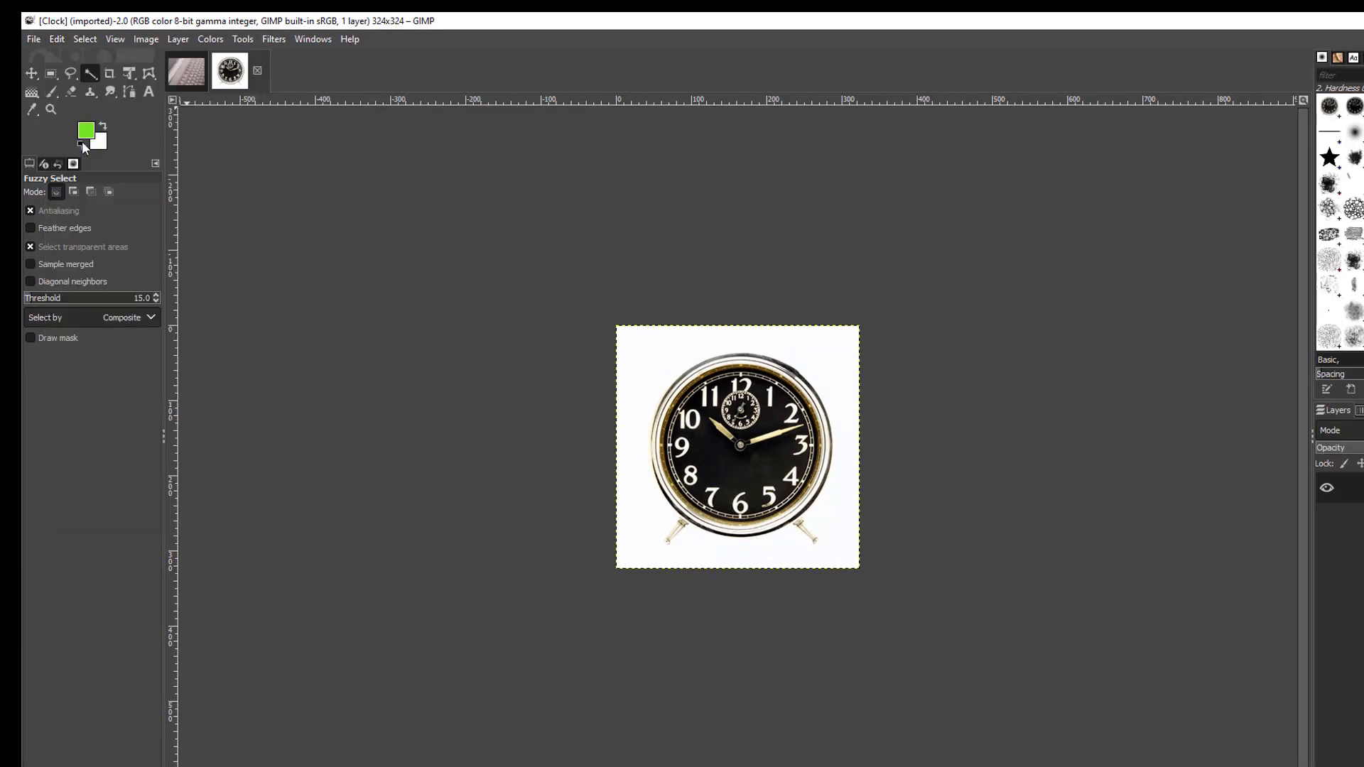
click(178, 81)
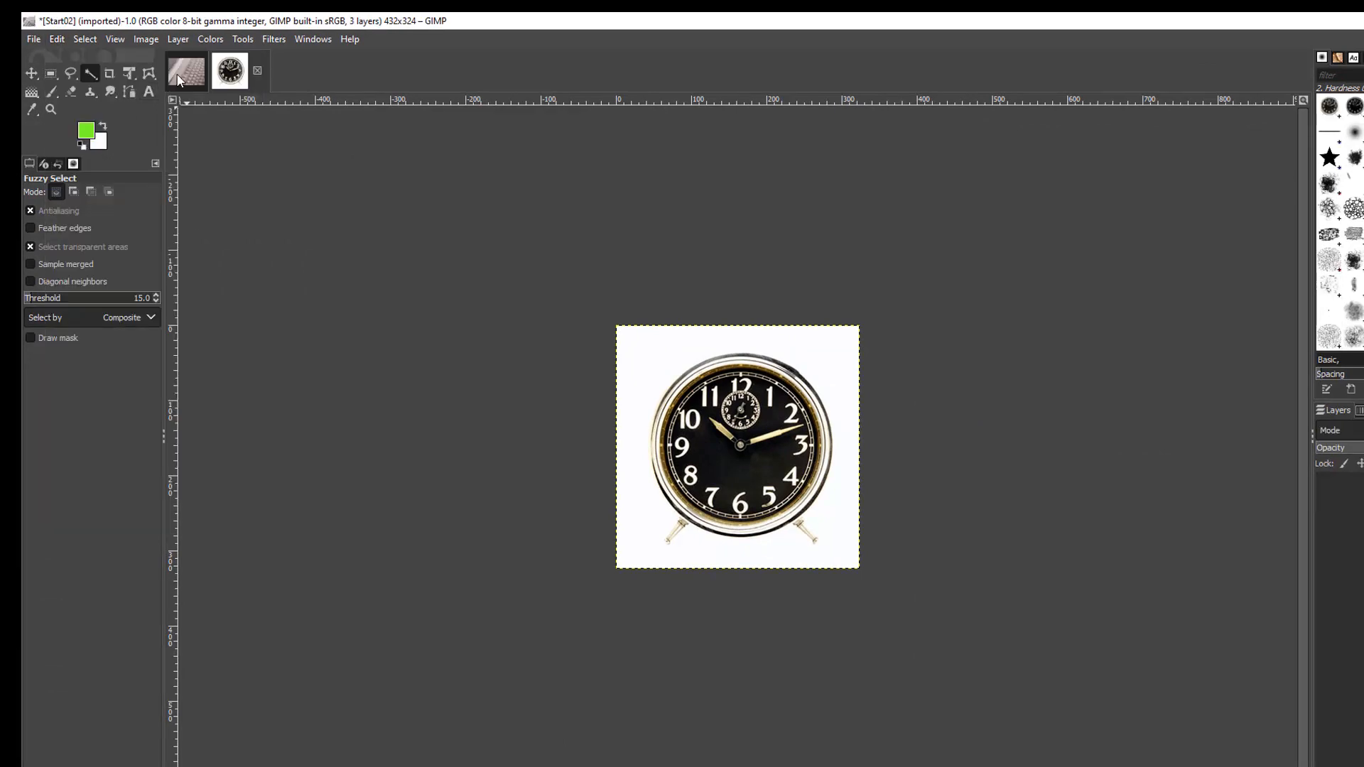
click(57, 39)
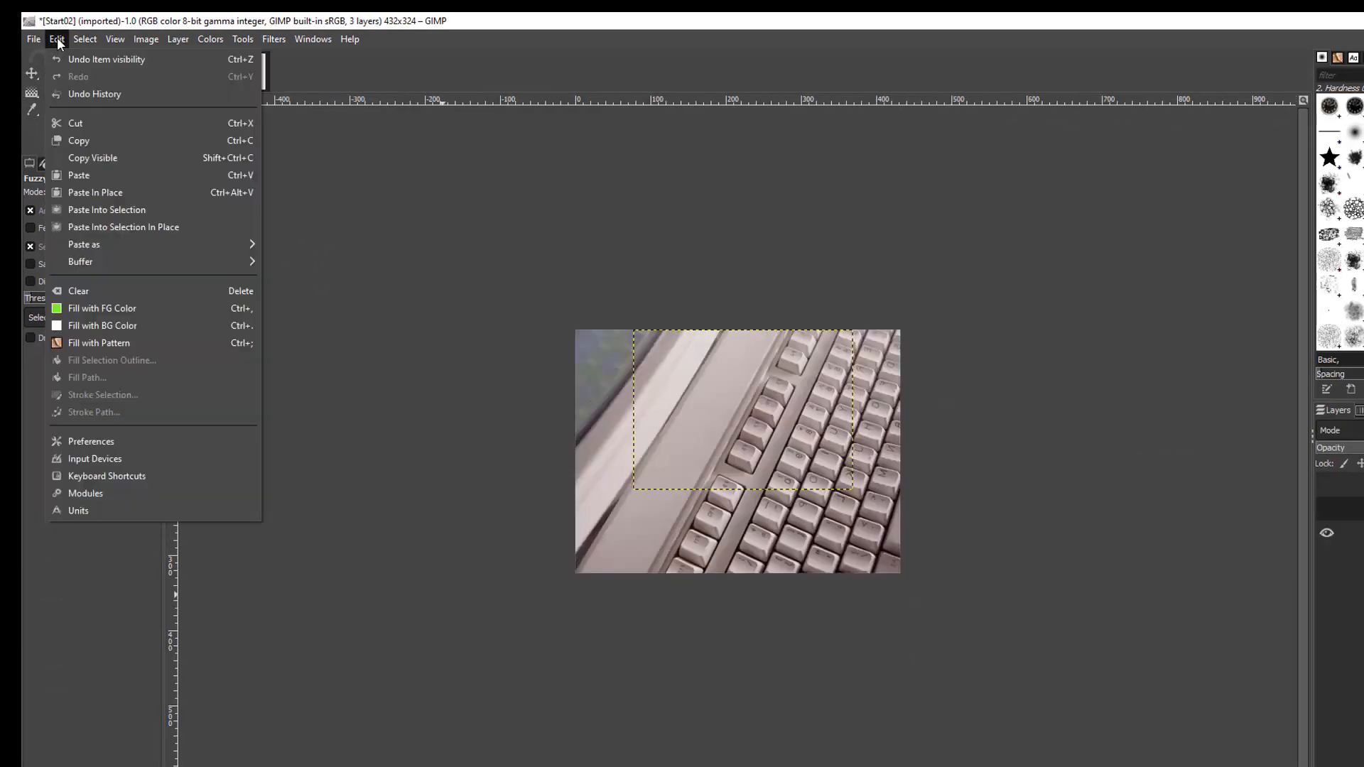
click(80, 177)
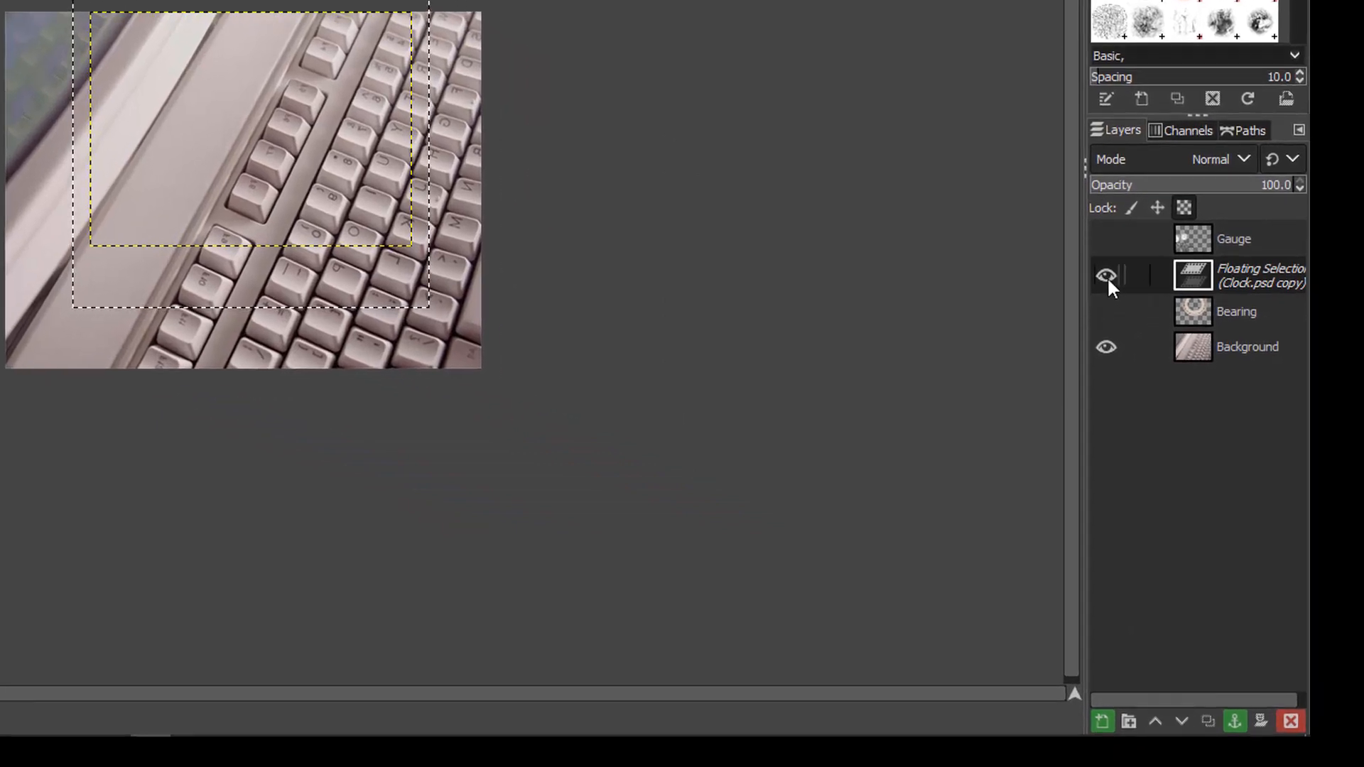
Step: Toggle the floating clock selection's visibility off and on, and make the Bearing and Gauge layers visible
click(1107, 276)
click(1108, 278)
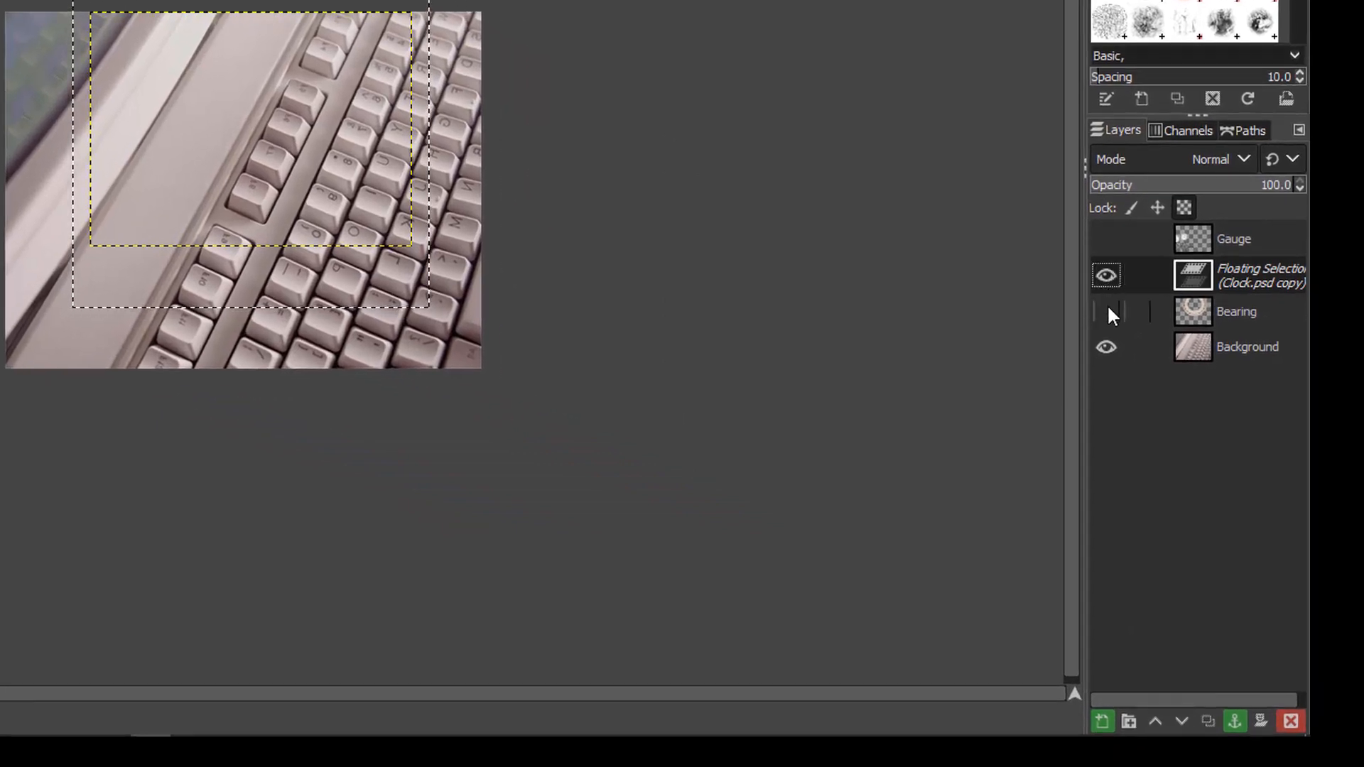
click(1108, 306)
click(1103, 239)
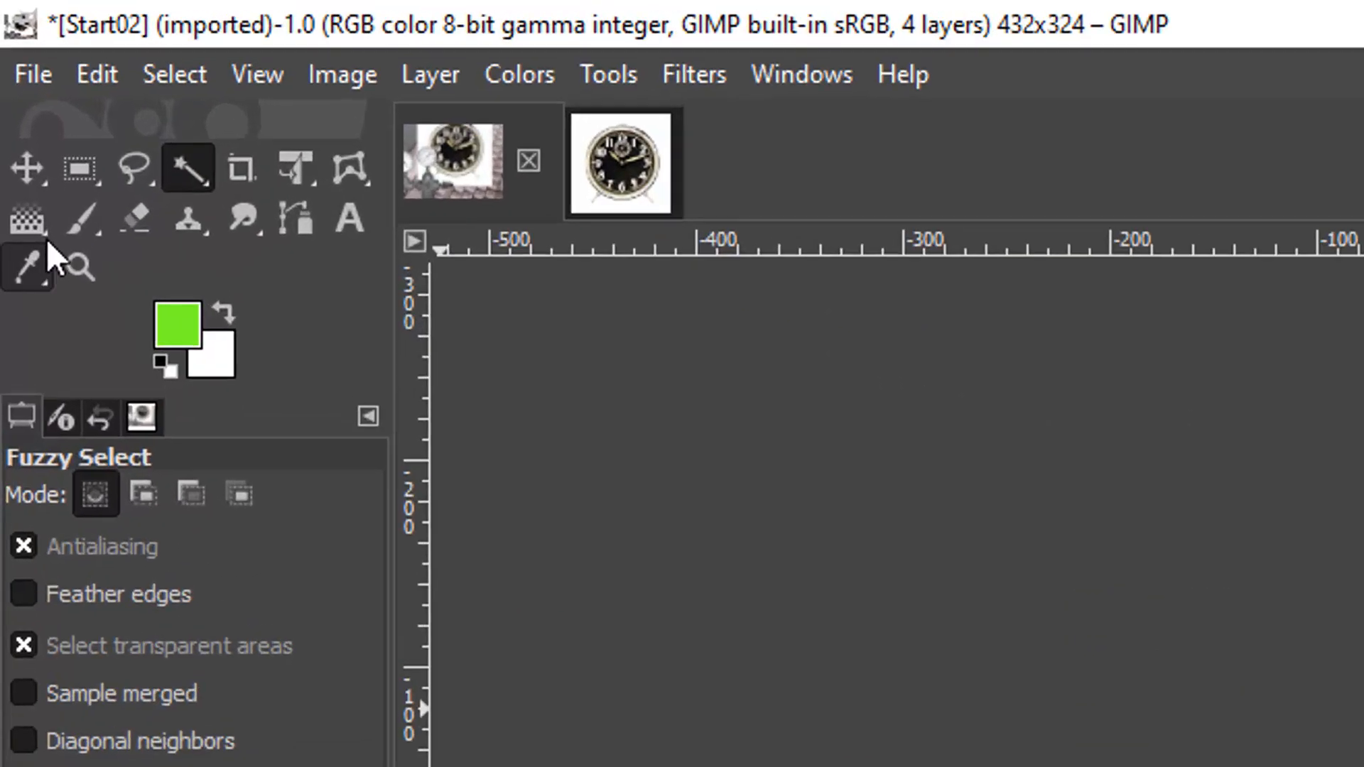
Step: Move the pasted clock down so it fits within the canvas height, and anchor it to the Bearing layer
click(23, 168)
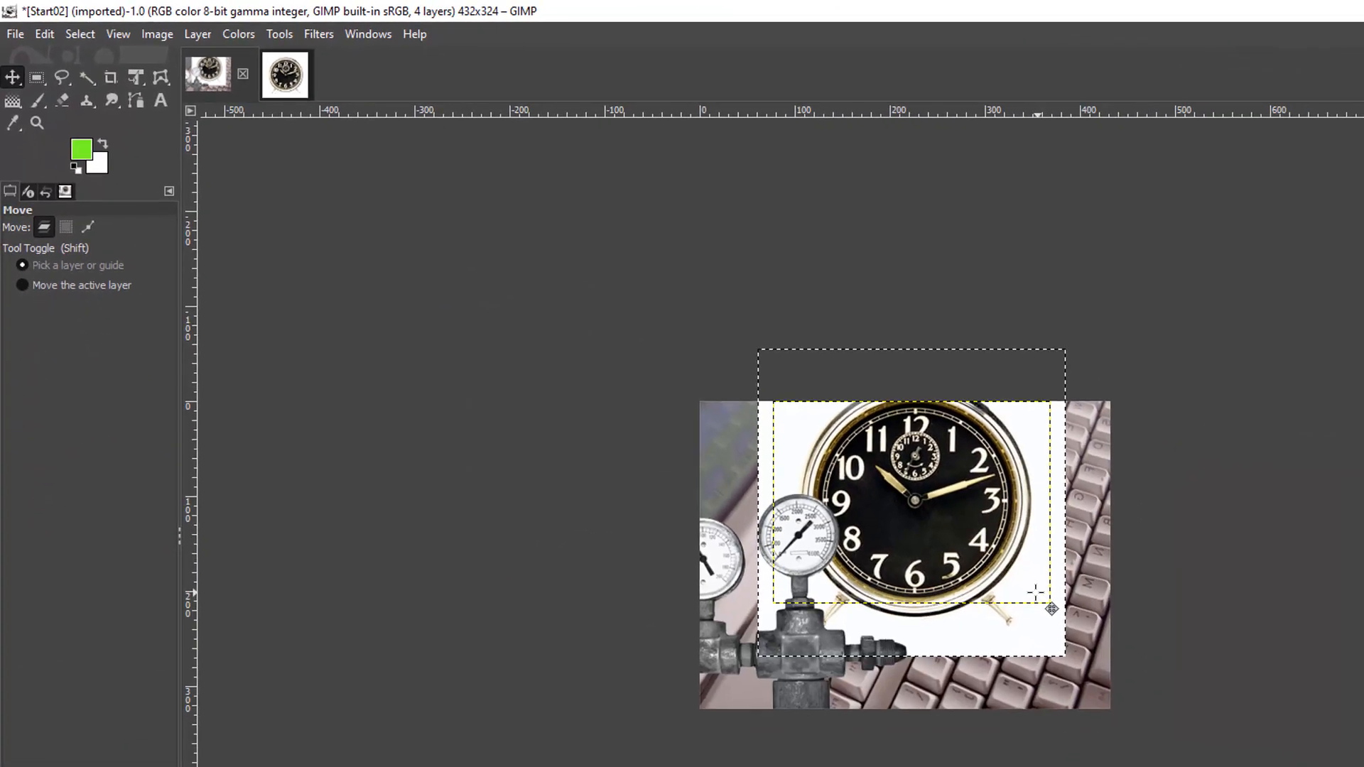
drag(1038, 632, 1032, 684)
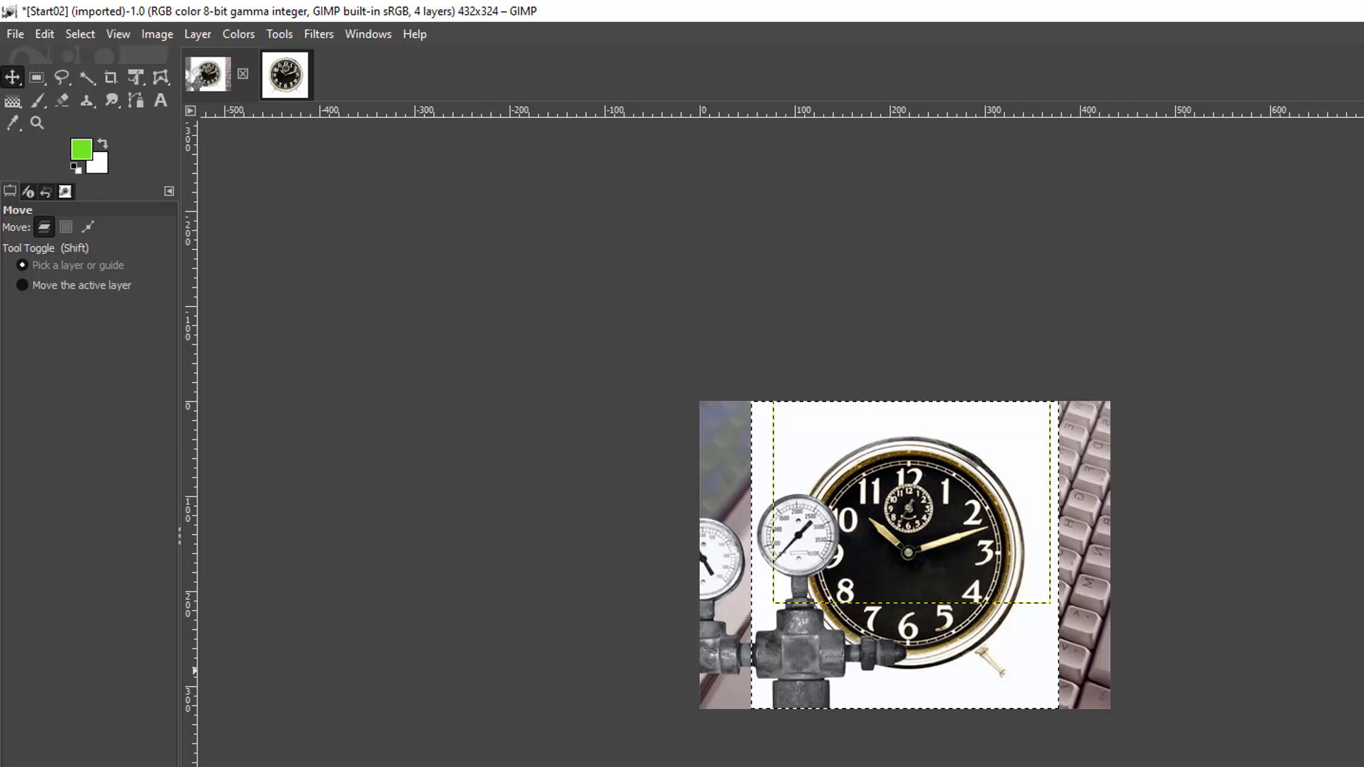
click(37, 77)
click(441, 407)
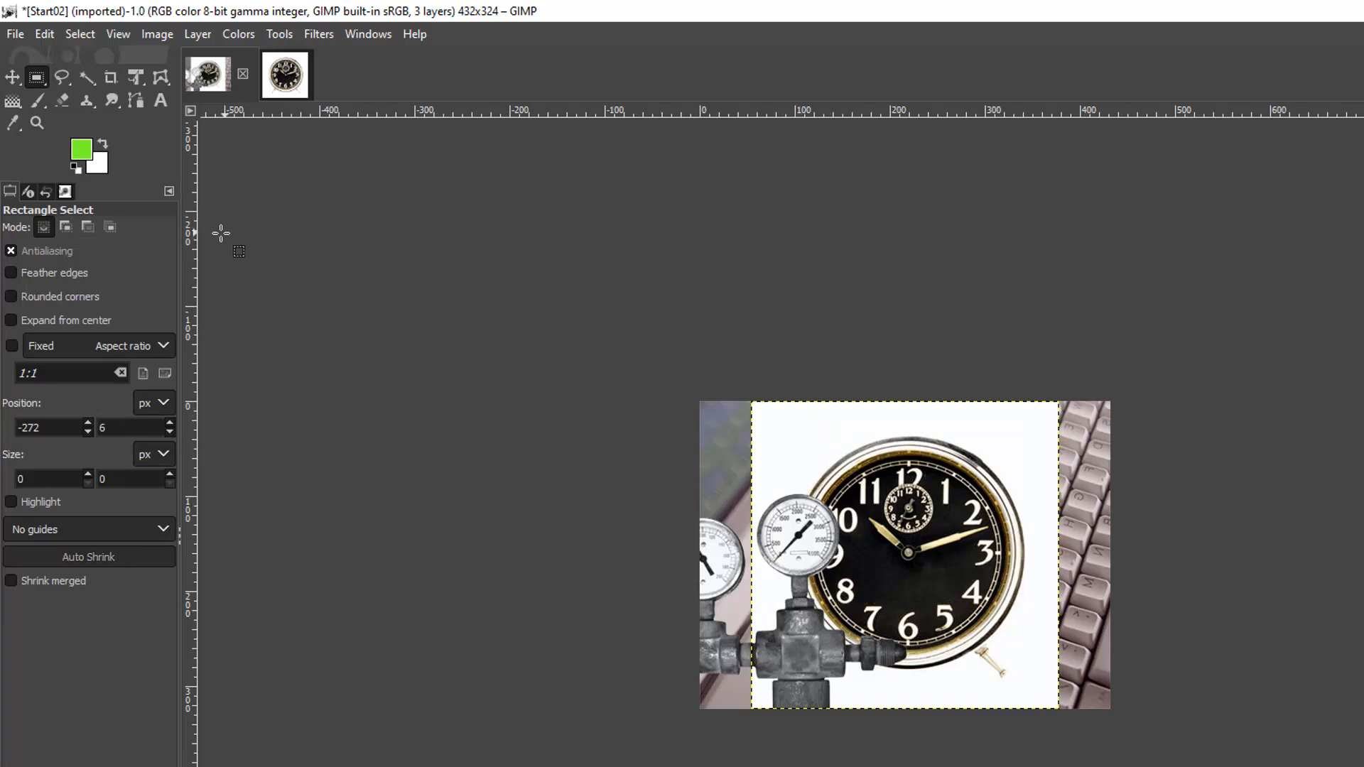
Step: Select the white area around the clock with Fuzzy Select at threshold 15.0 and delete it
click(87, 78)
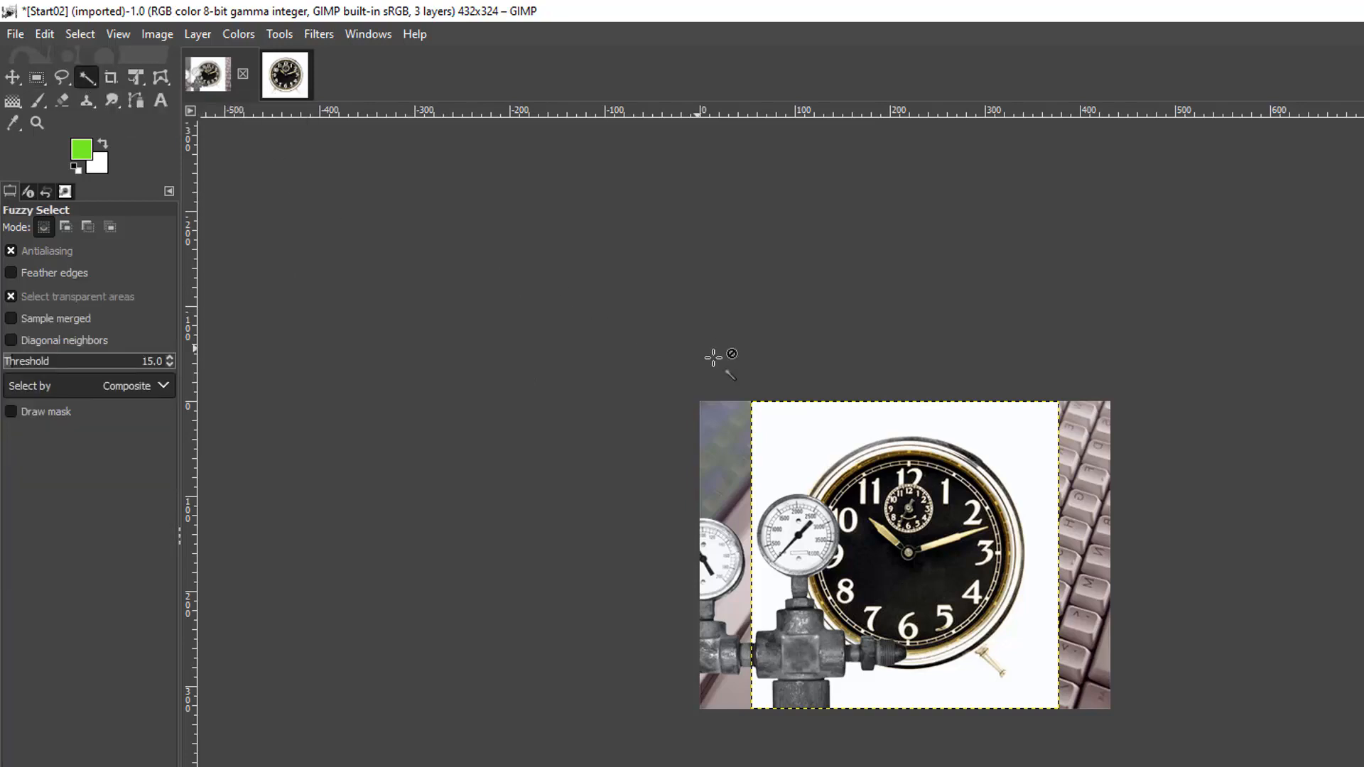
click(788, 439)
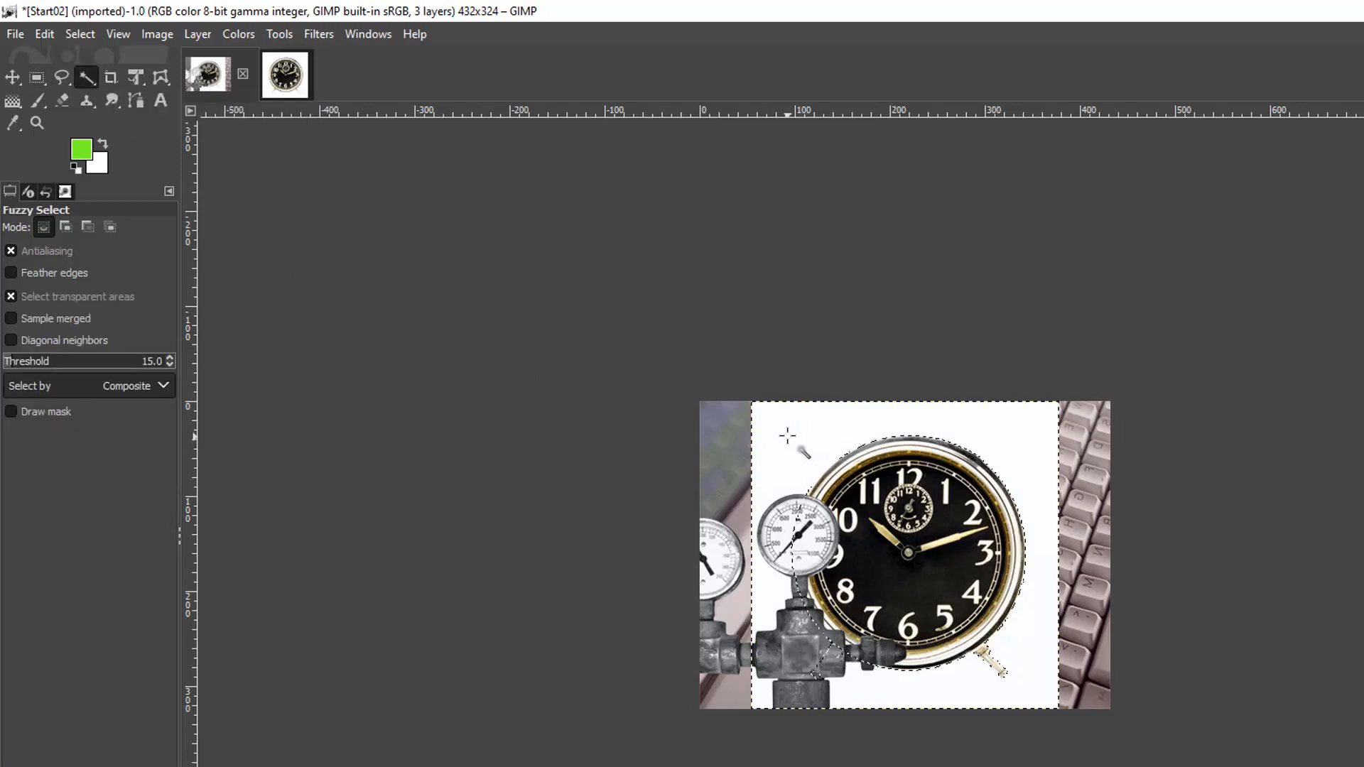
key(Delete)
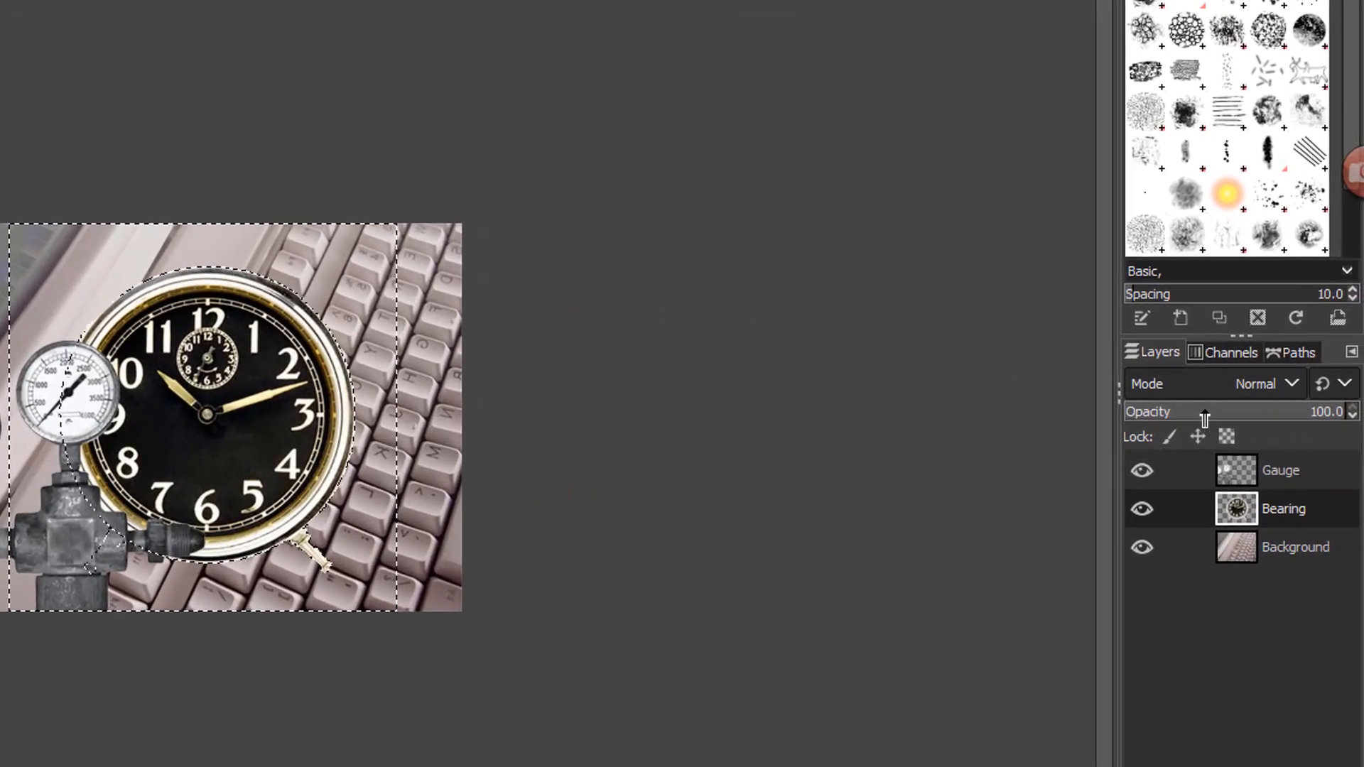
Step: Lower the Bearing layer's opacity to 54.1 and clear the selection around the clock
click(1258, 416)
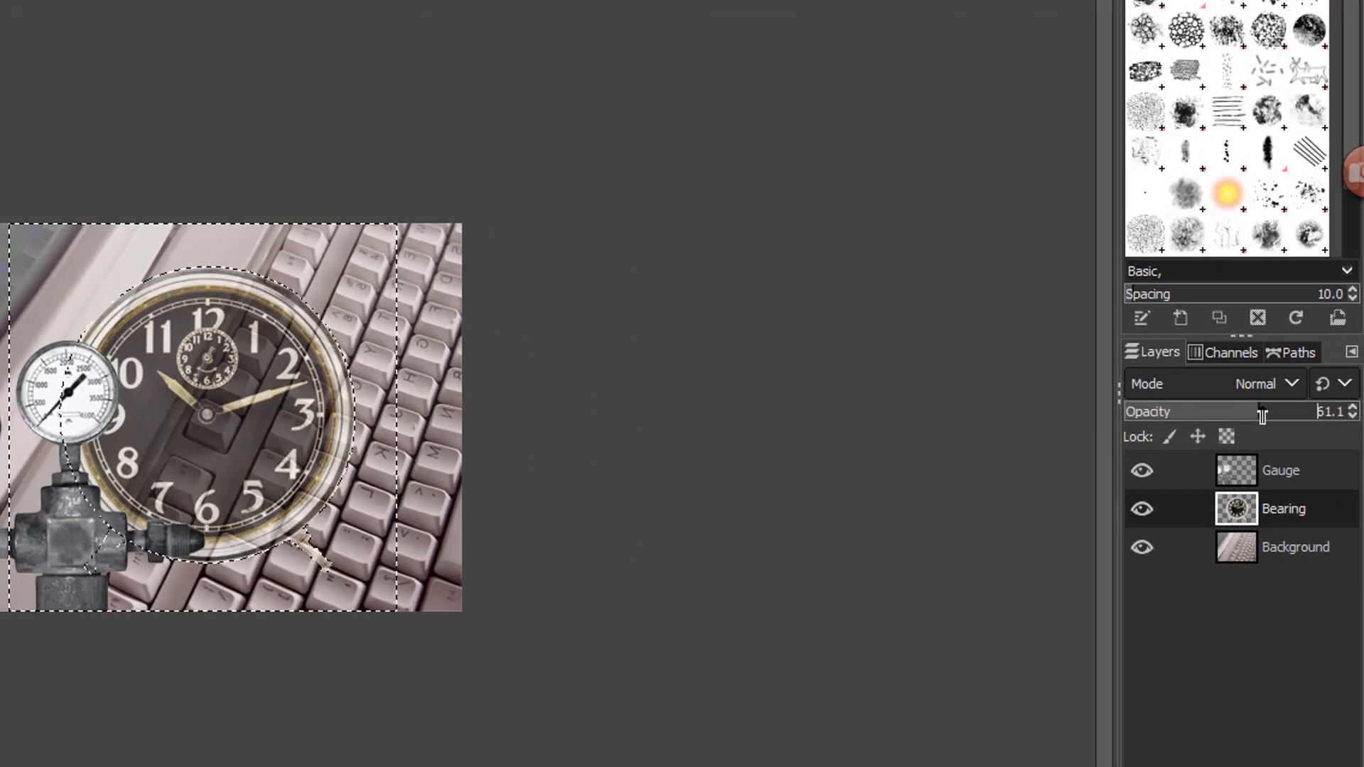
click(1244, 412)
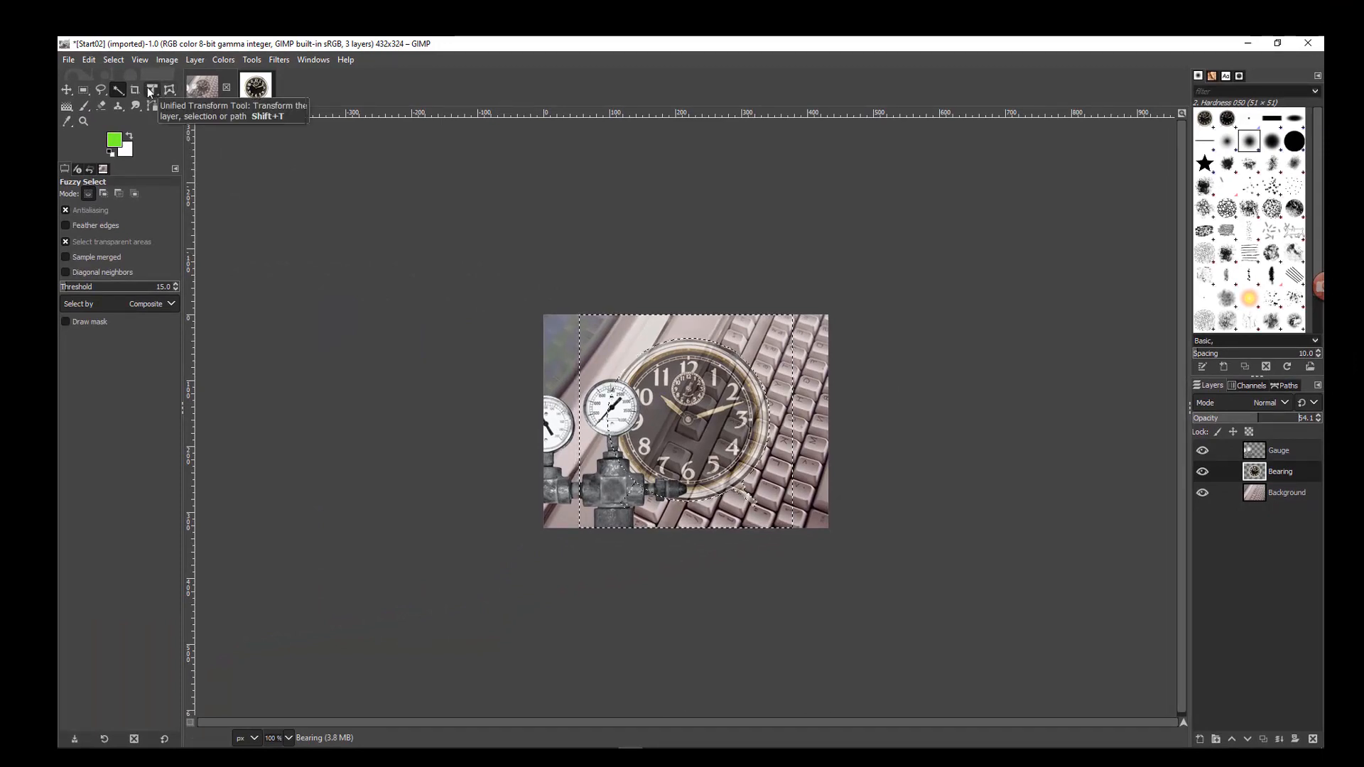
click(83, 90)
click(264, 277)
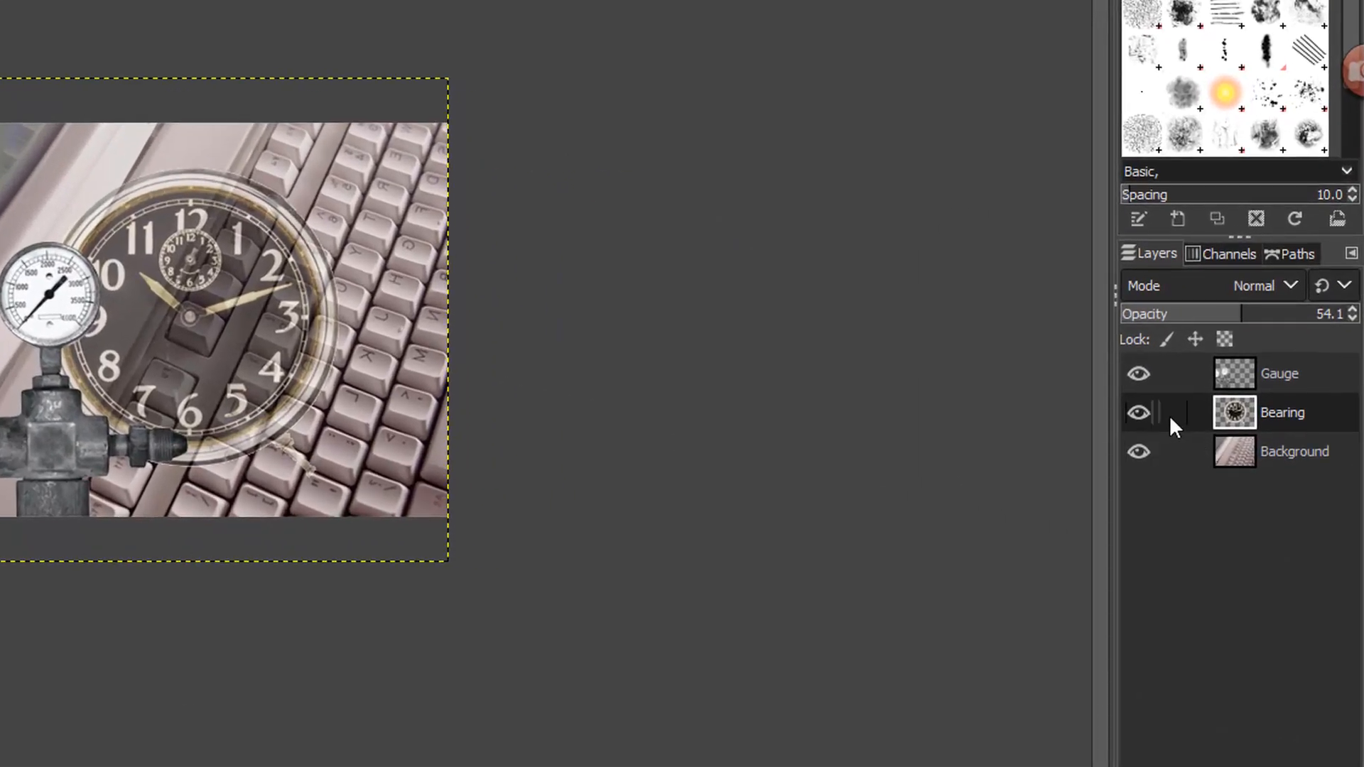
Step: Link the Gauge and Bearing layers, move them together across the keyboard, and return them to their original position
click(1169, 415)
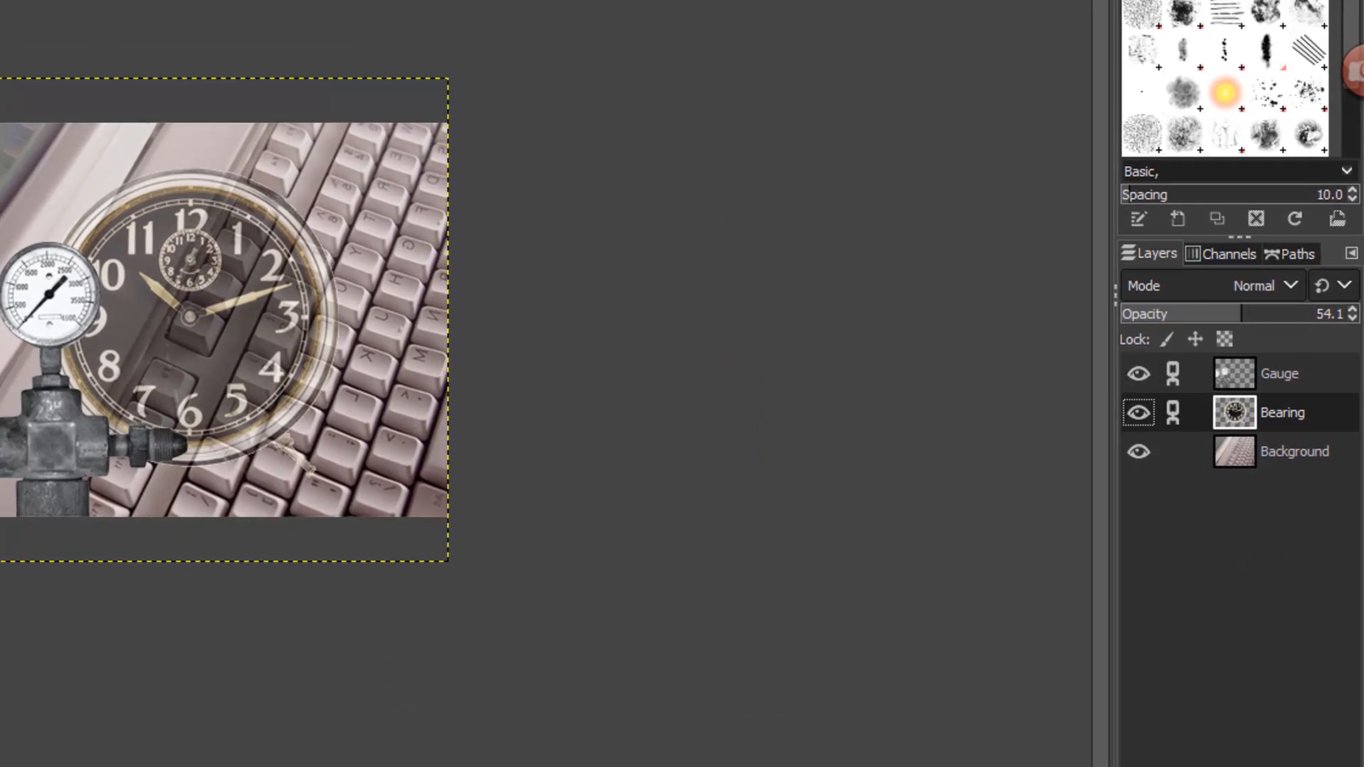
drag(151, 360, 108, 354)
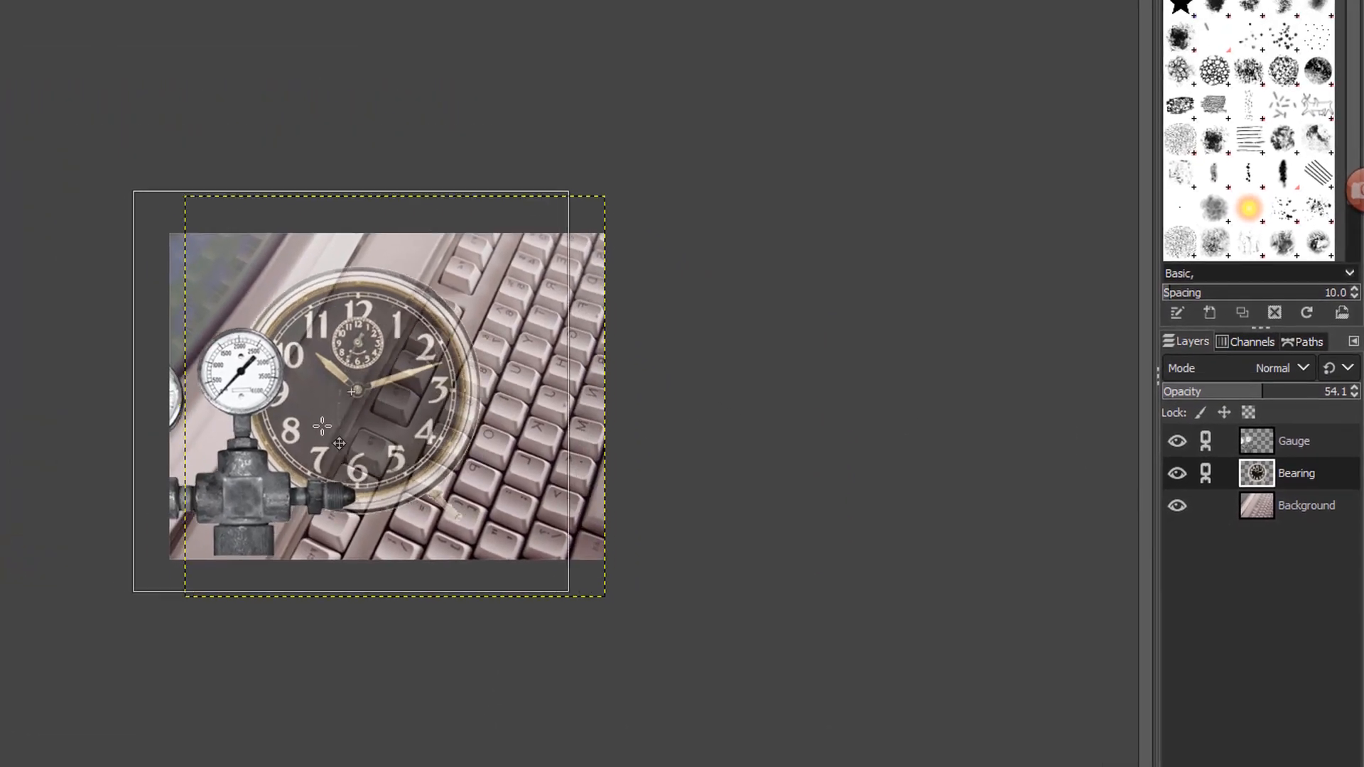
drag(322, 426, 399, 443)
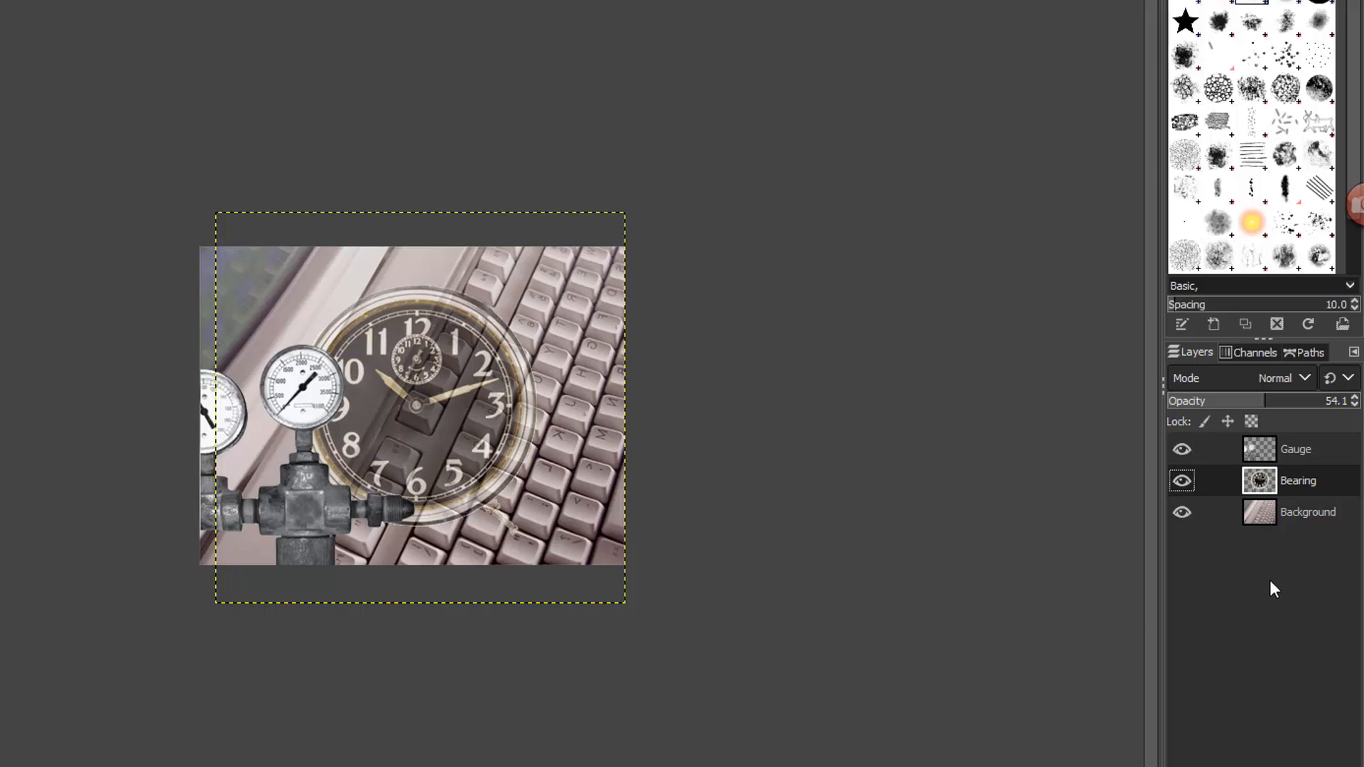
Step: Create a transparent 432 × 324 px layer above the Gauge layer and name it gRADIEMT
click(1256, 448)
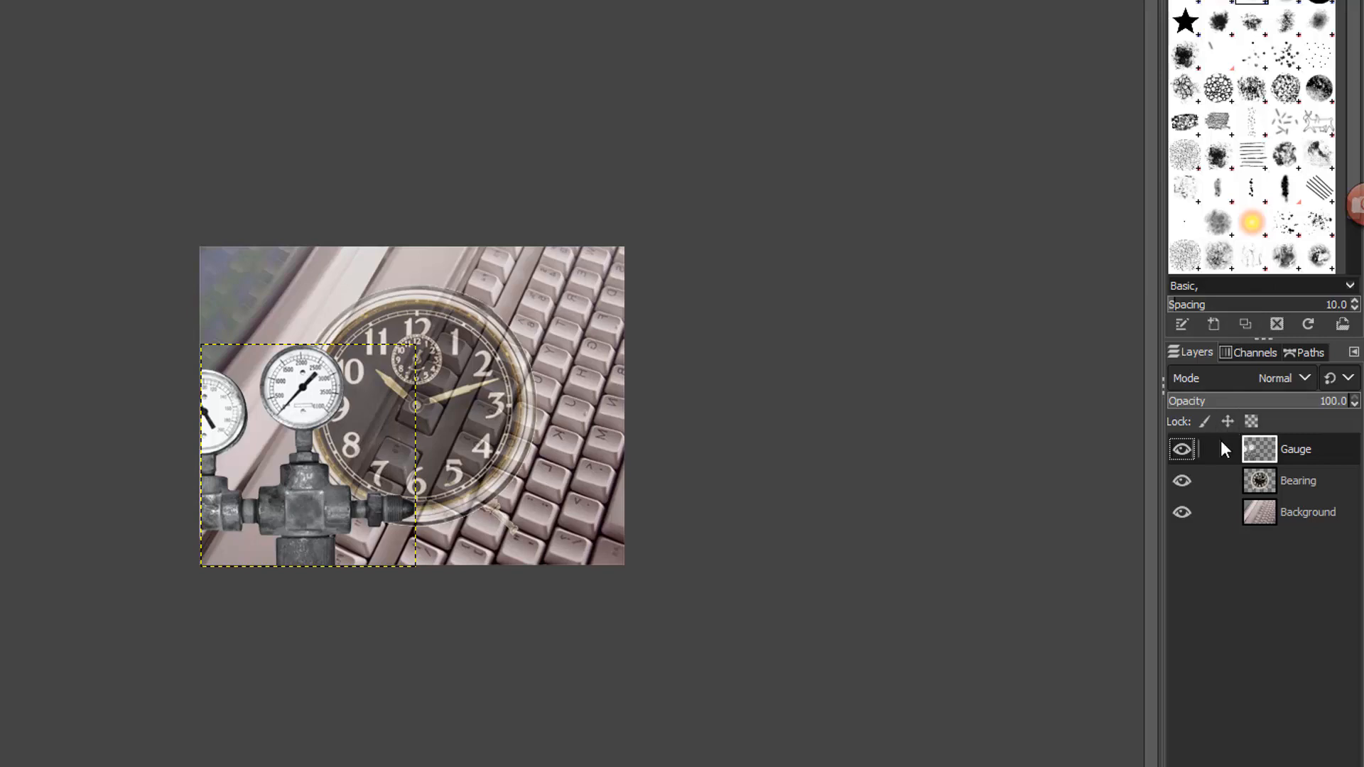
right_click(1221, 449)
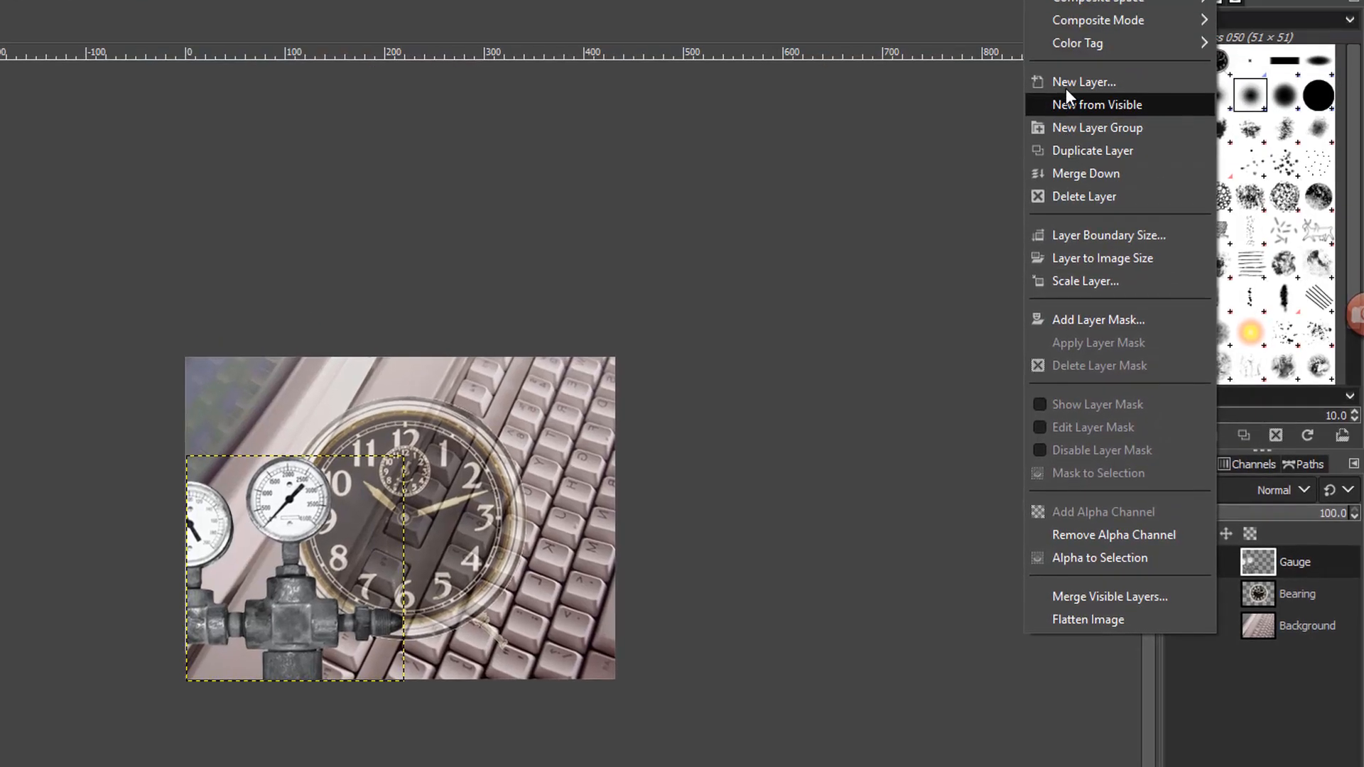
click(1064, 148)
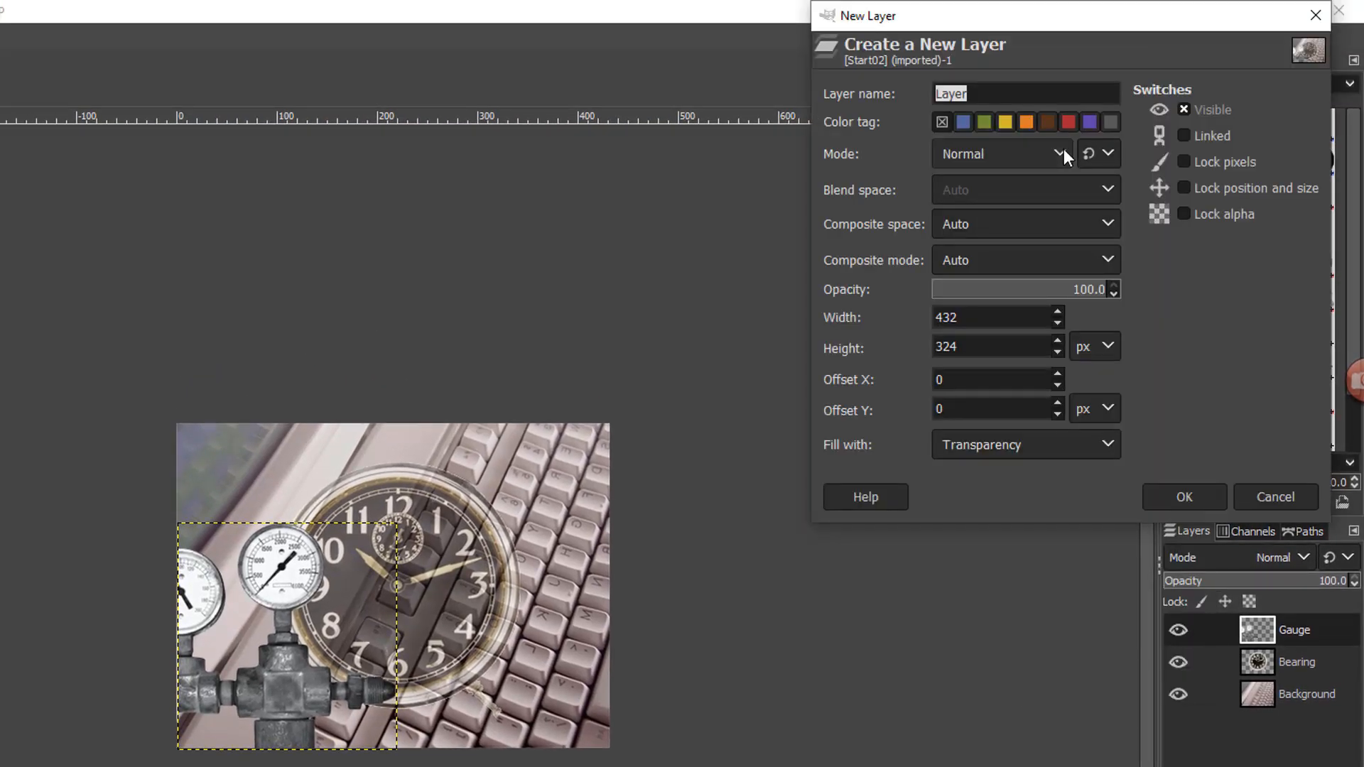
click(1185, 497)
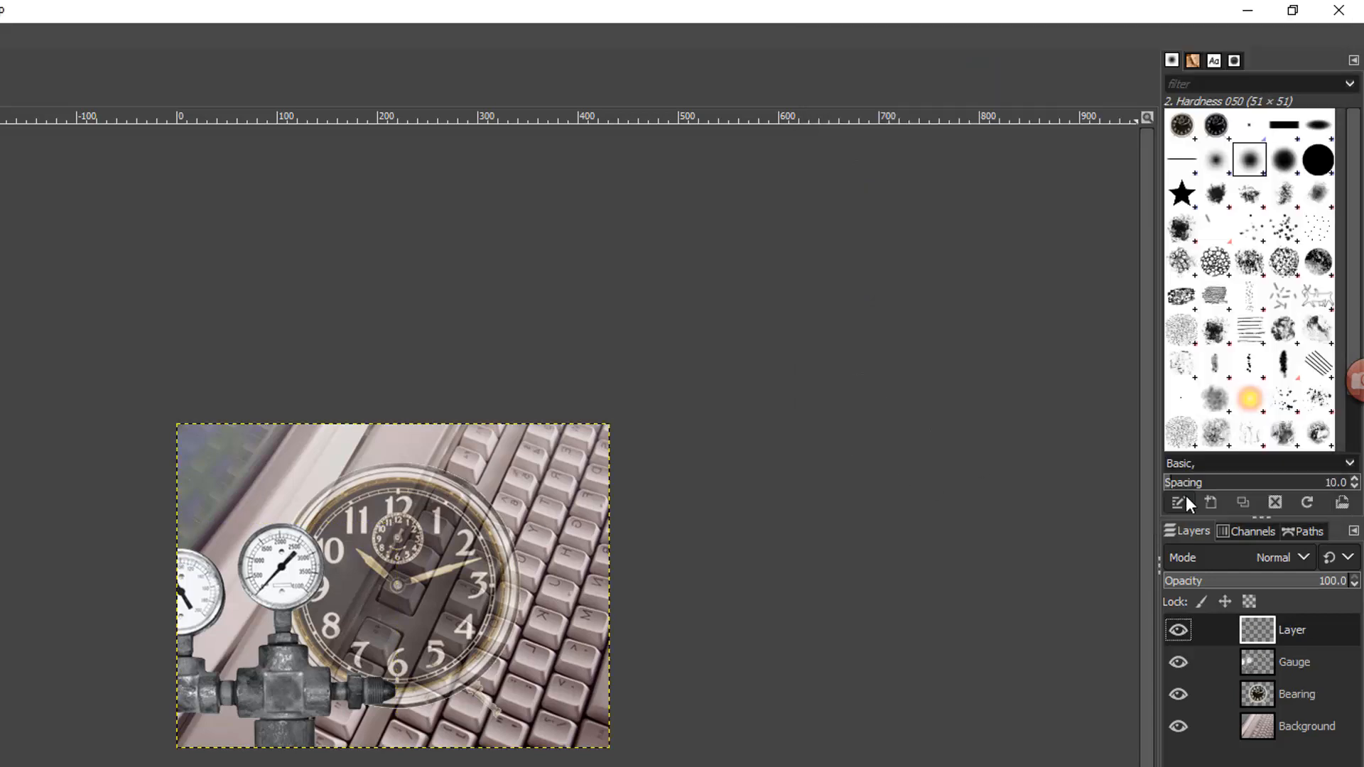
double_click(1298, 629)
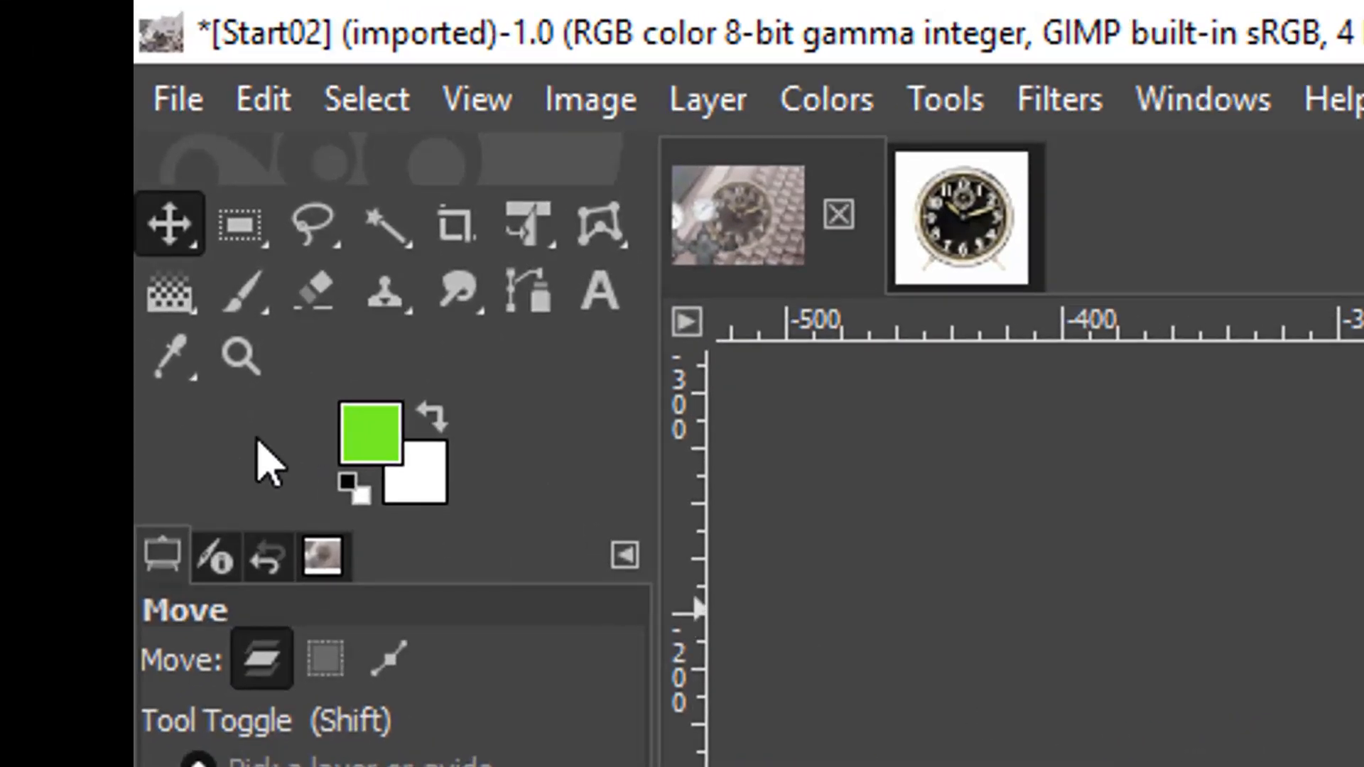
Step: Activate the Gradient tool and display the available gradients, keeping FG to Transparent with a linear shape
right_click(170, 300)
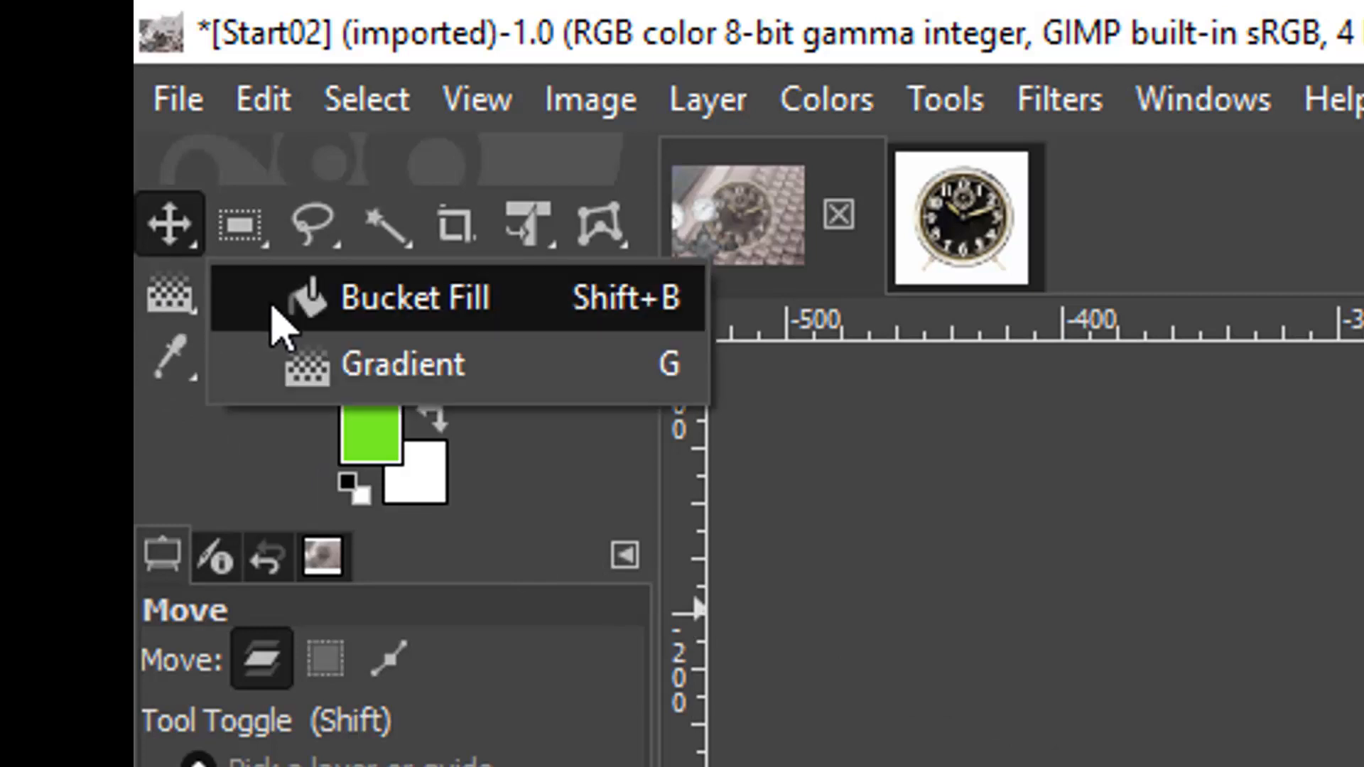
click(336, 377)
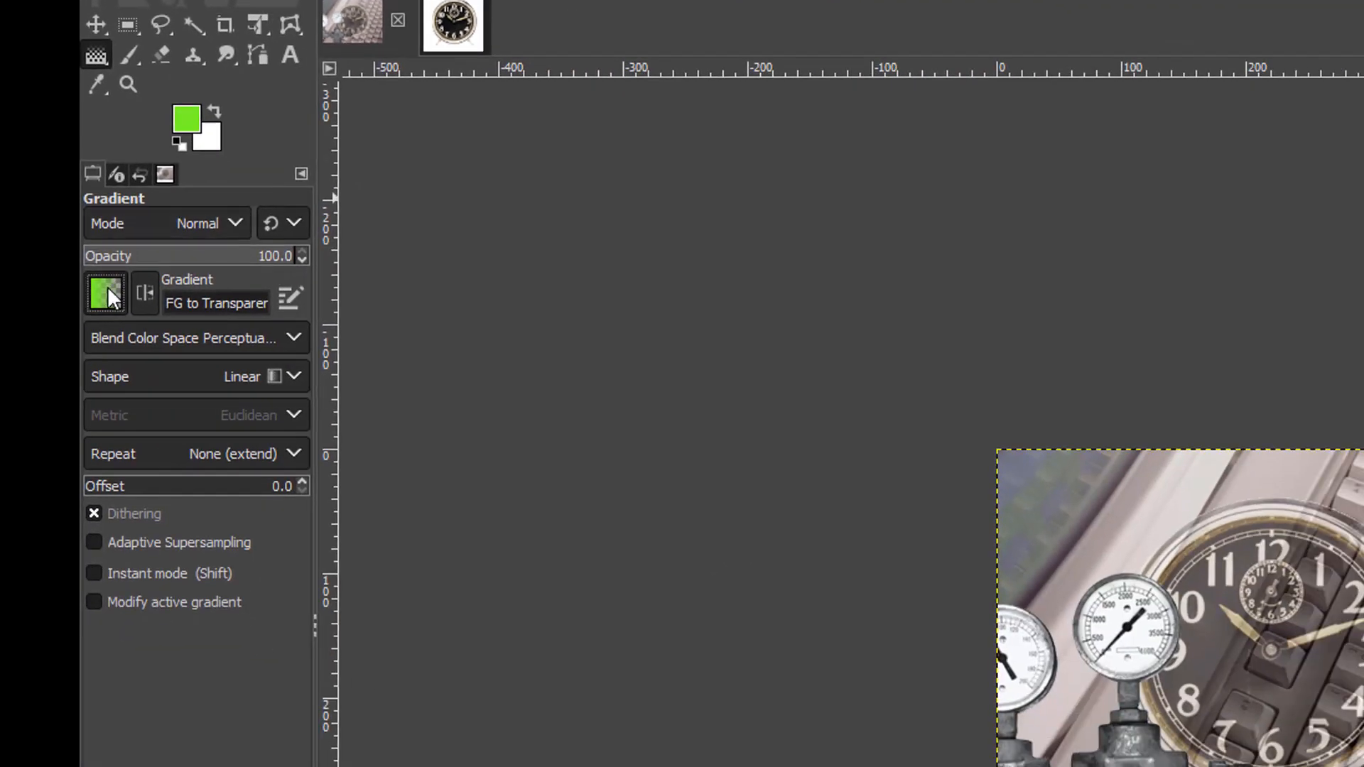
click(108, 287)
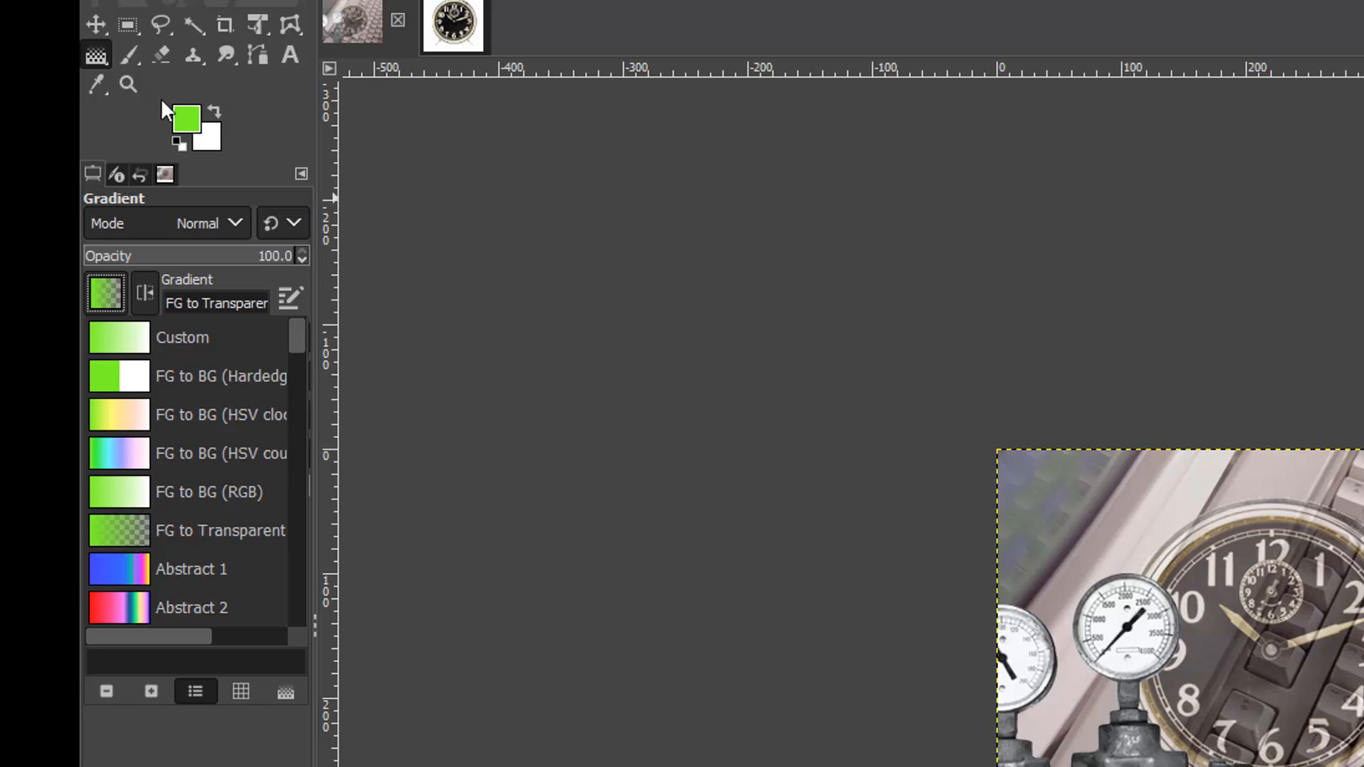
Step: Set the foreground color to pink e488e4 and draw a linear gradient across the gRADIEMT layer from left to right, ending at about X 467, Y 159
click(179, 121)
click(179, 121)
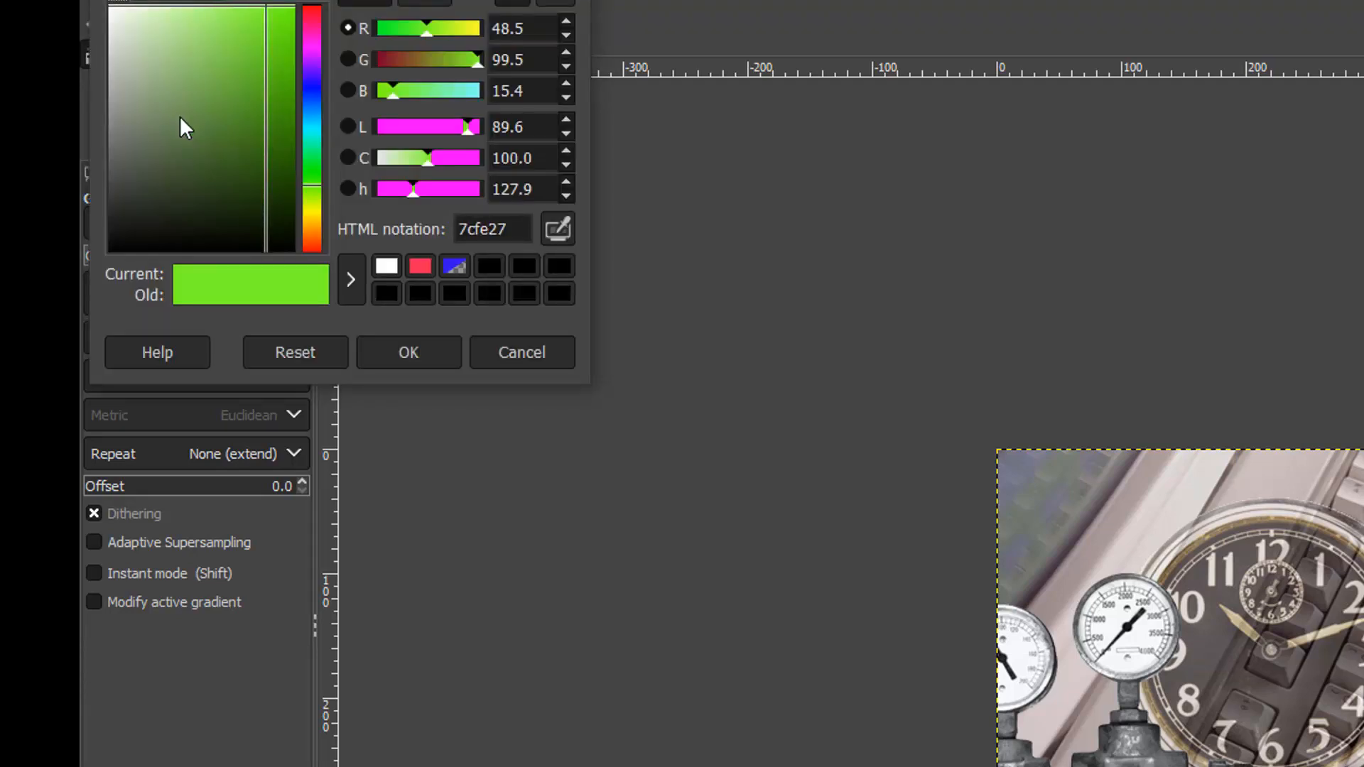
click(310, 45)
click(171, 9)
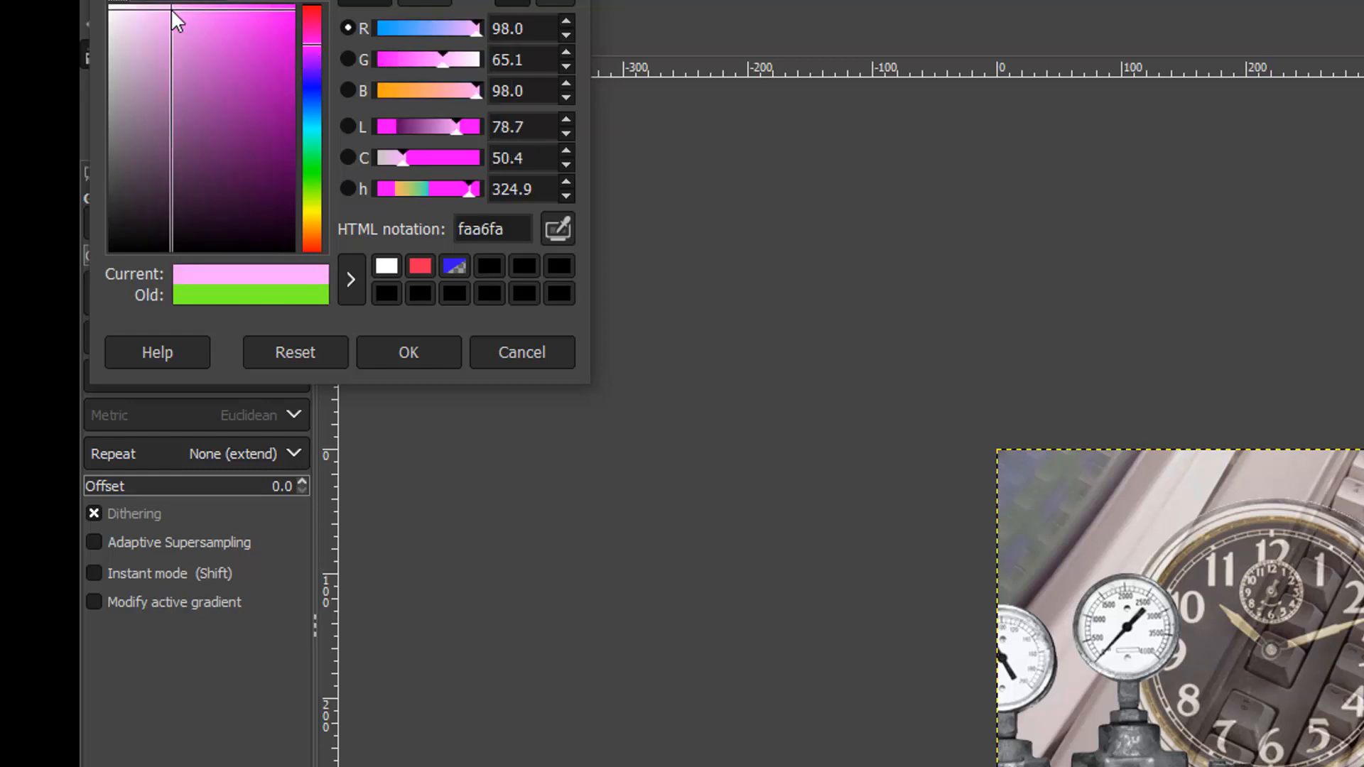
click(173, 23)
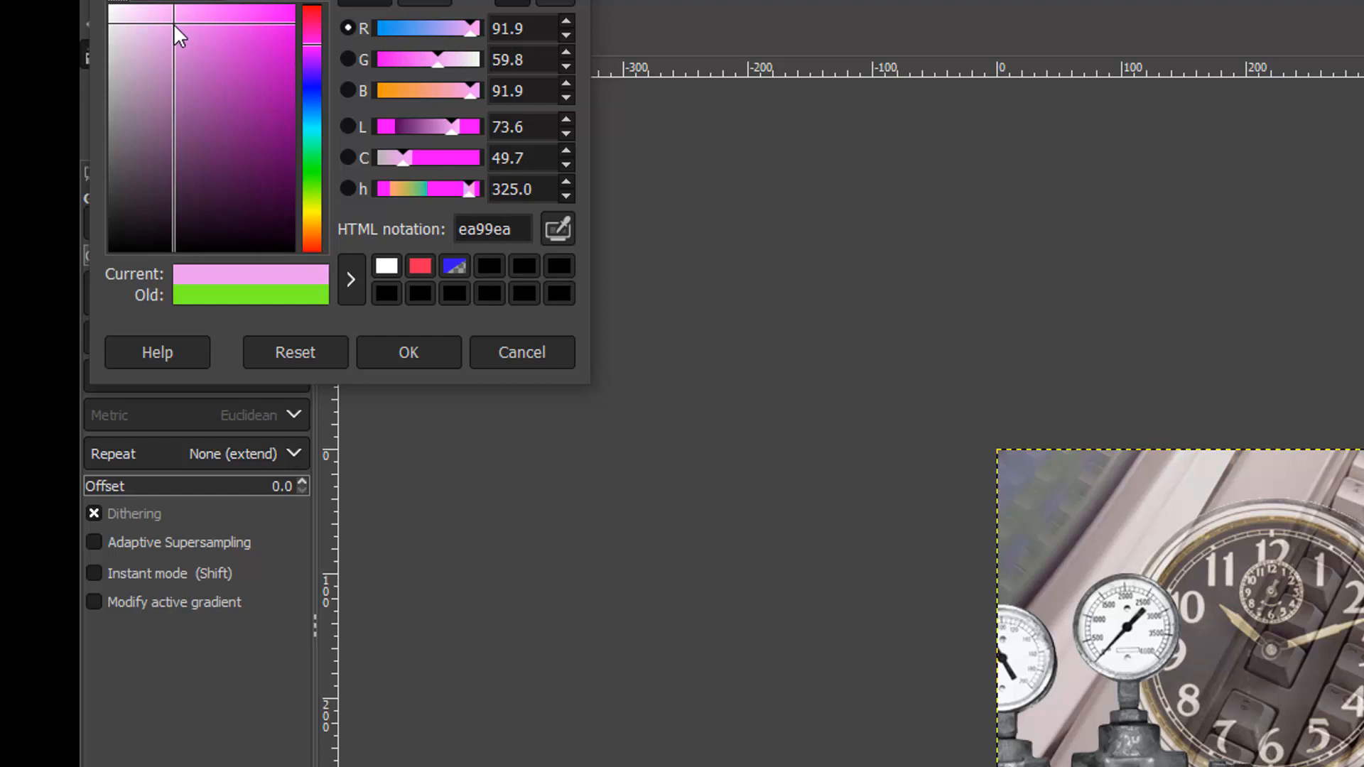
click(183, 30)
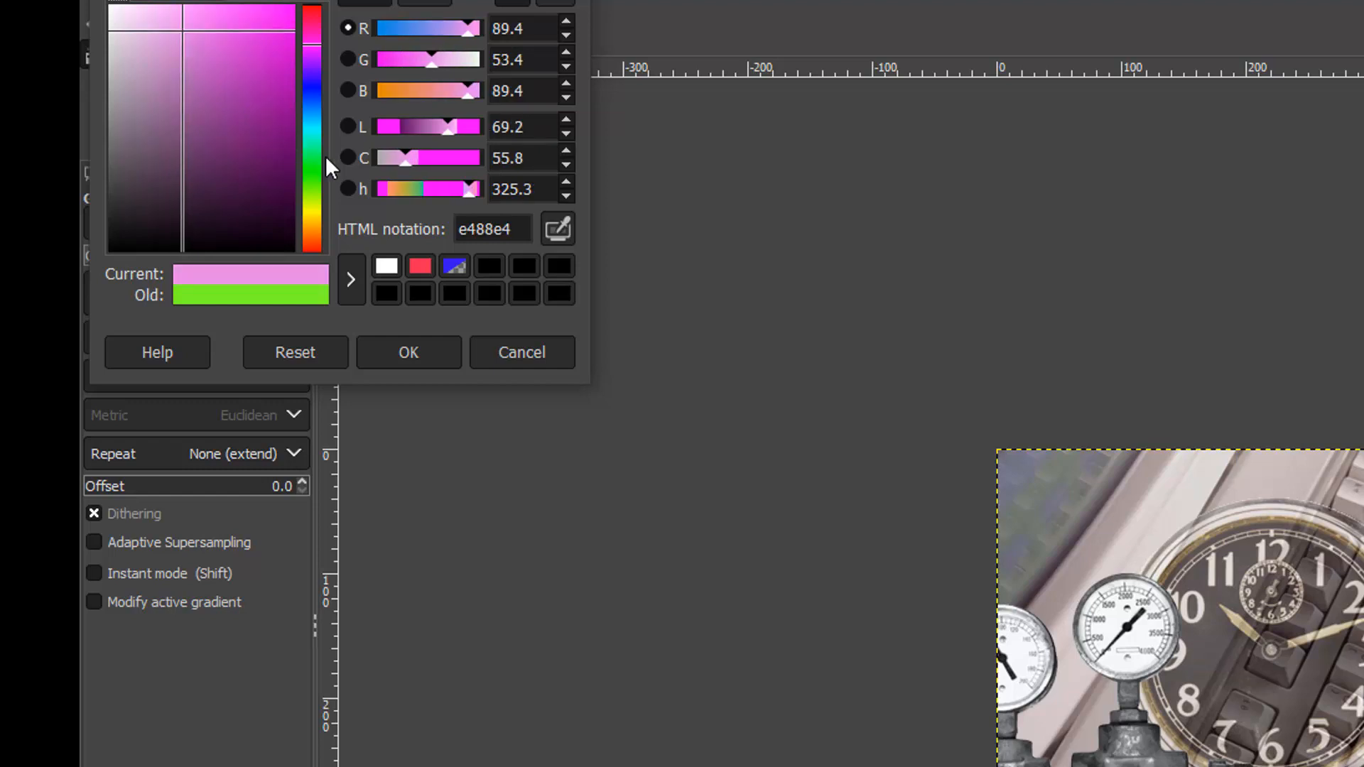
click(421, 352)
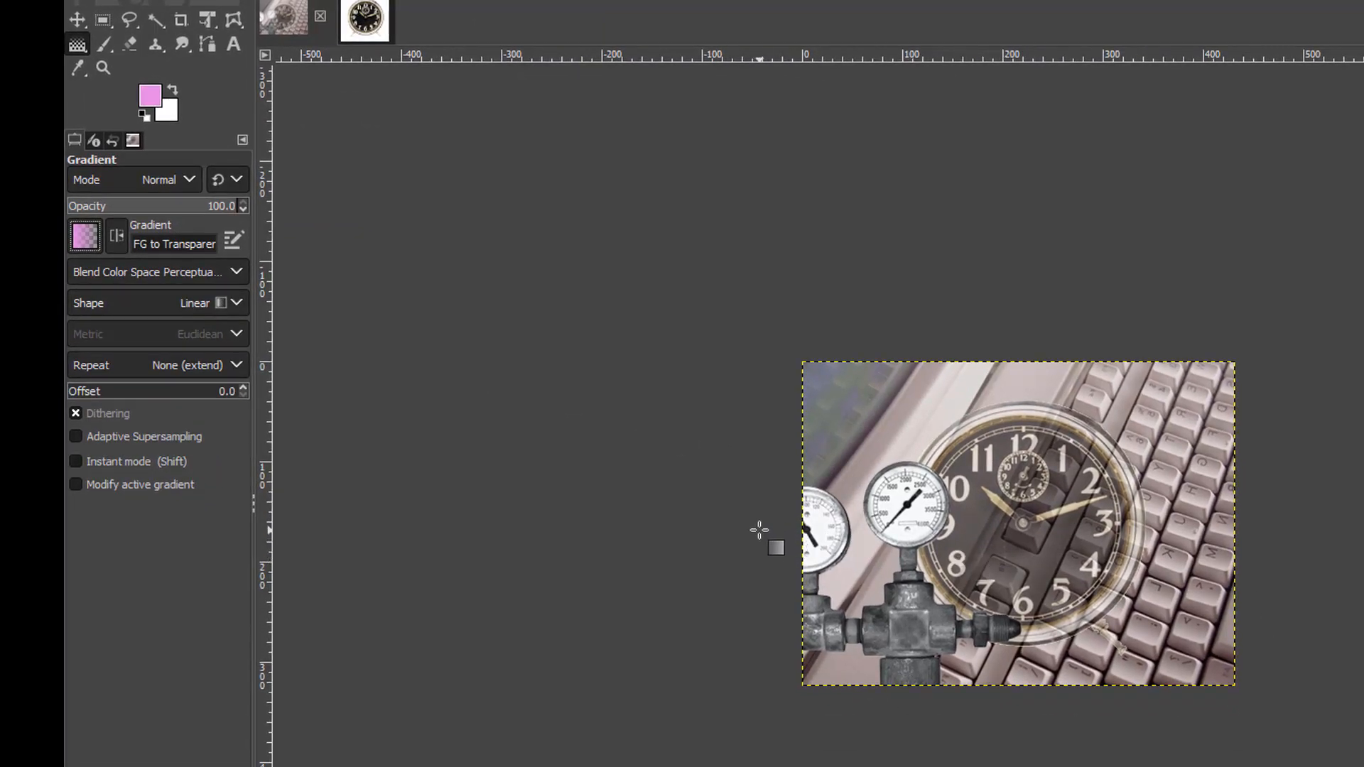
drag(759, 530, 1252, 512)
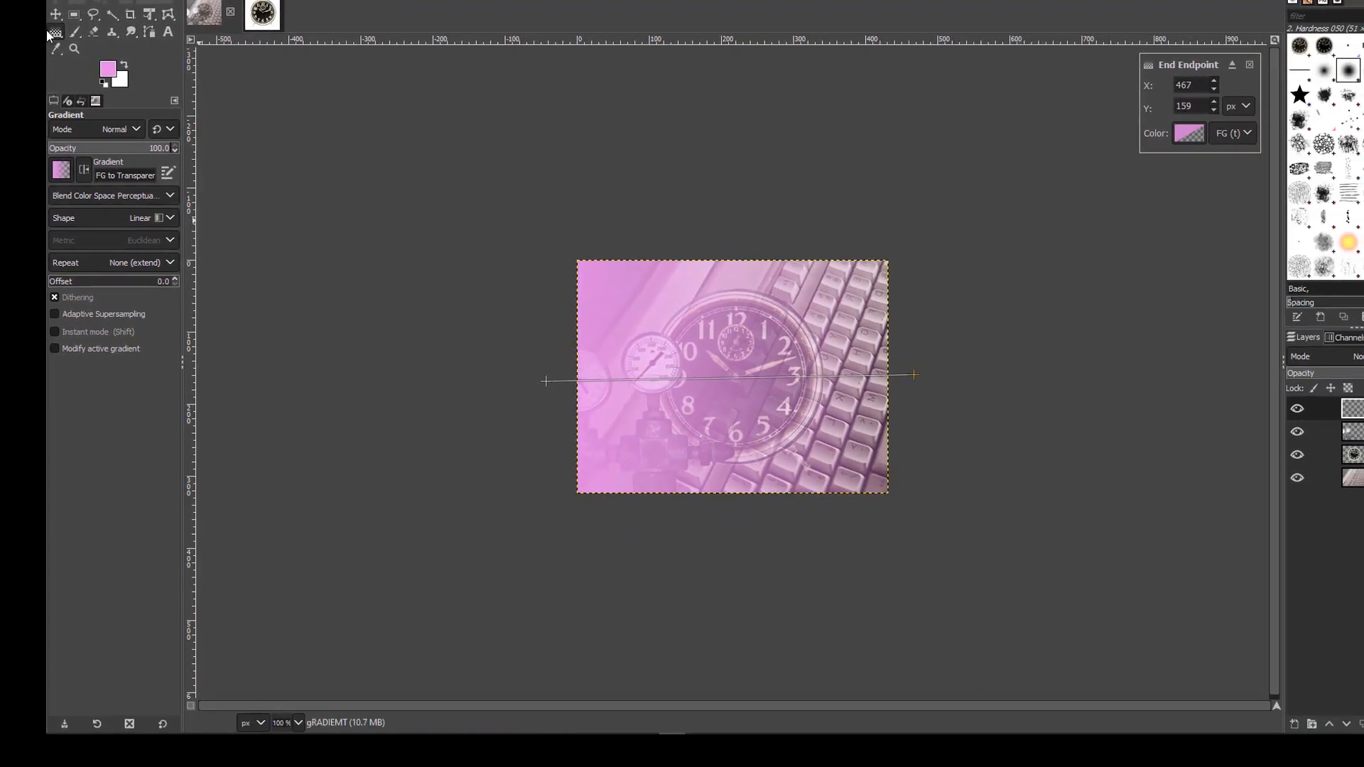
click(74, 14)
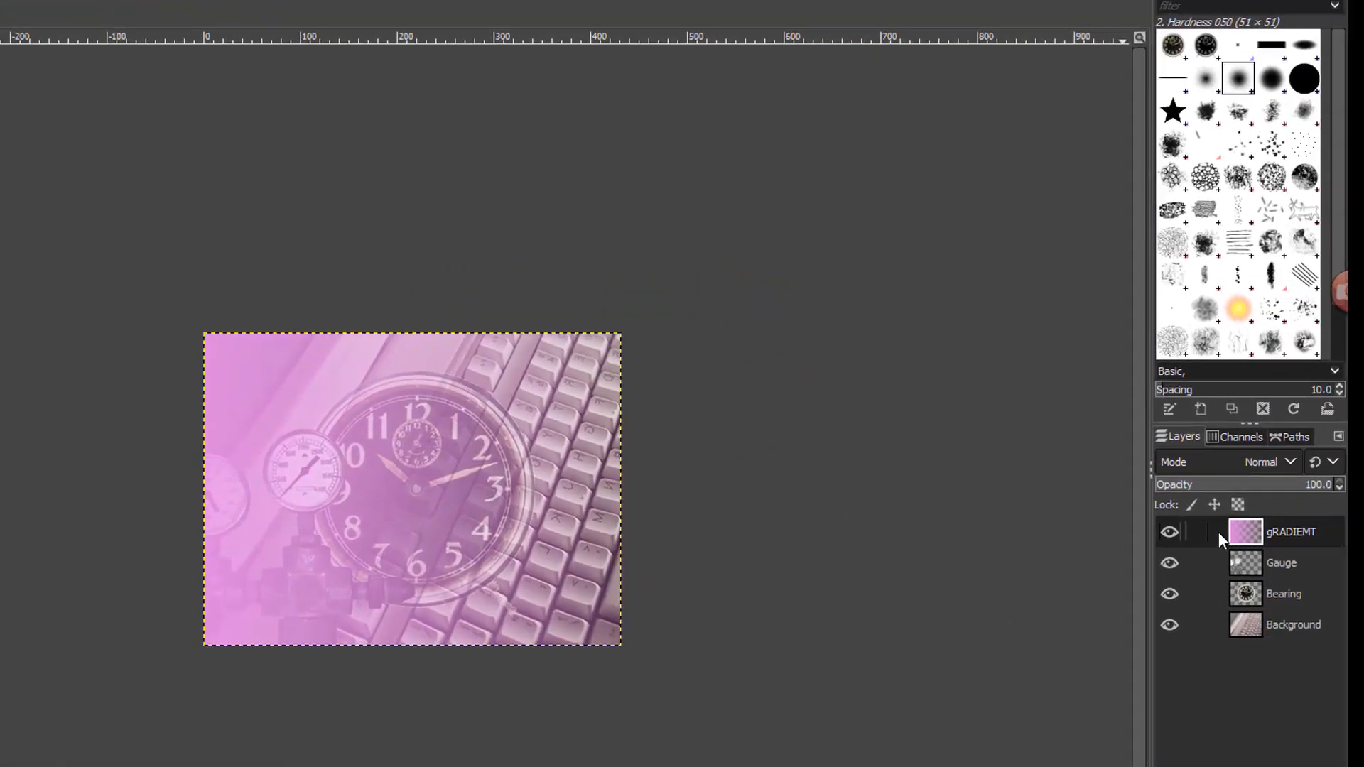
Step: Add a transparent 432 × 324 px layer above the gRADIEMT layer
right_click(1331, 407)
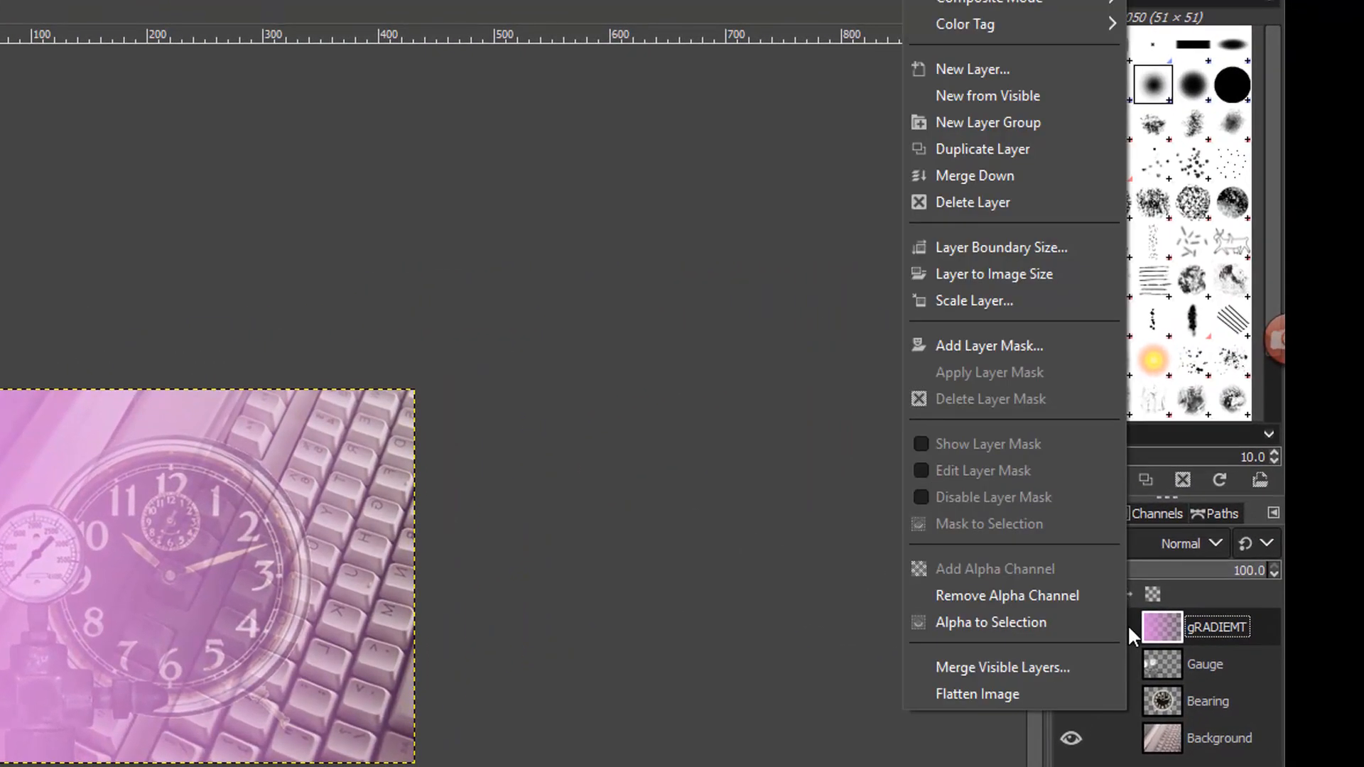
click(1006, 71)
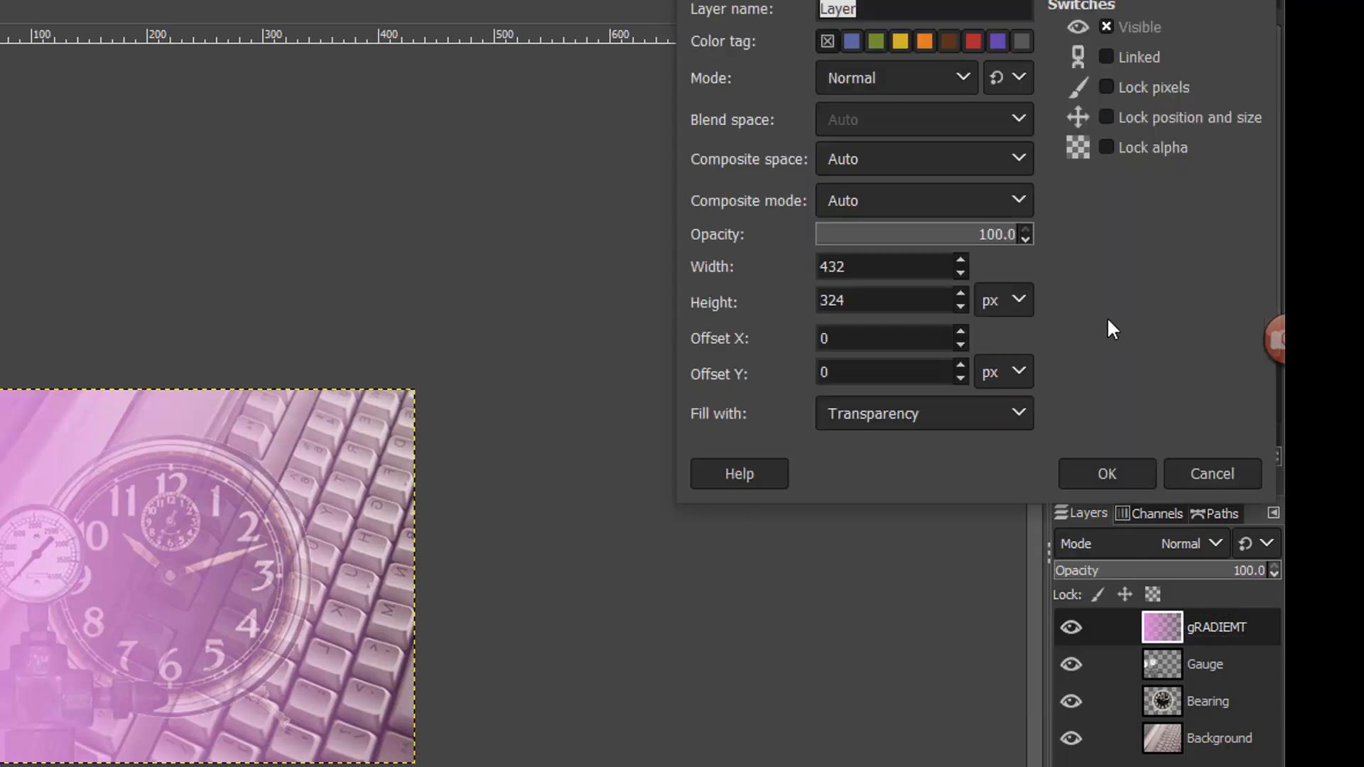
click(1108, 472)
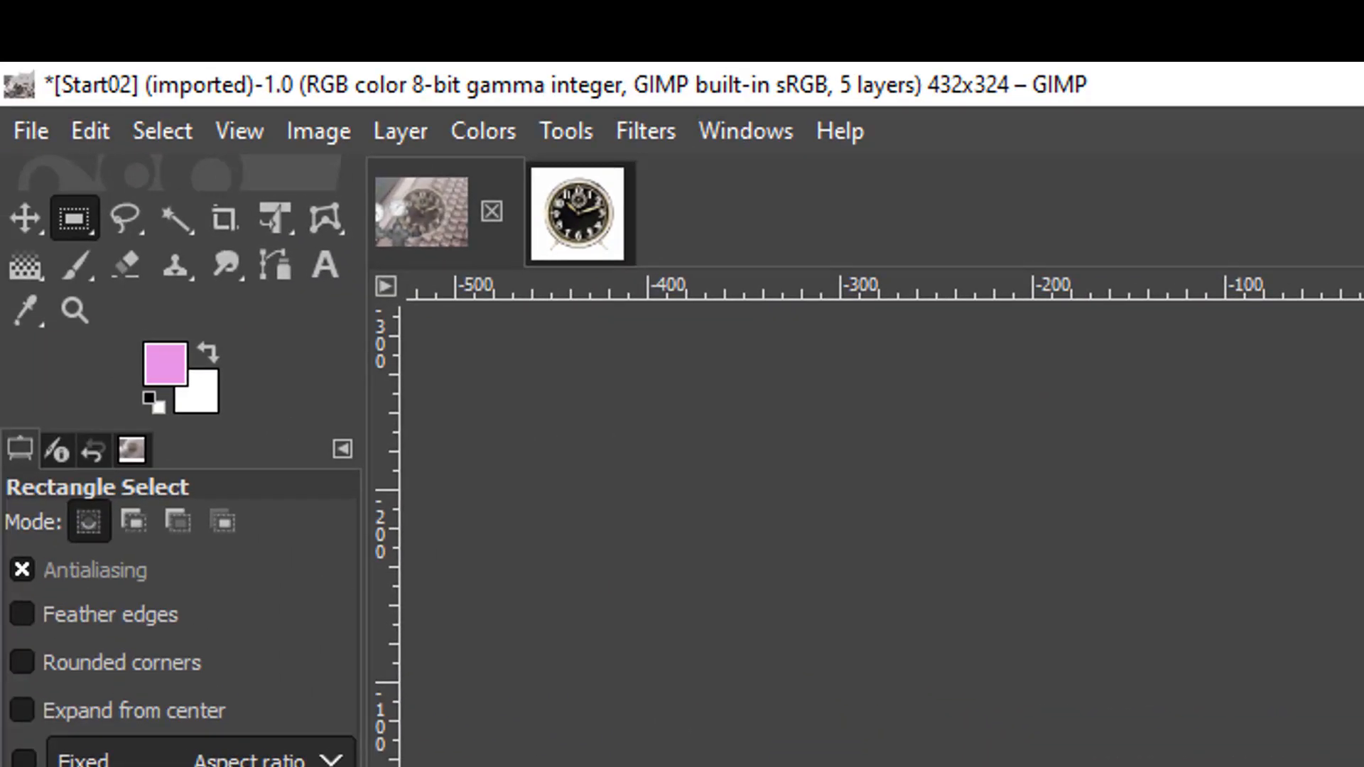
Step: Activate the Text tool and set the foreground color to near-black 181618
click(315, 266)
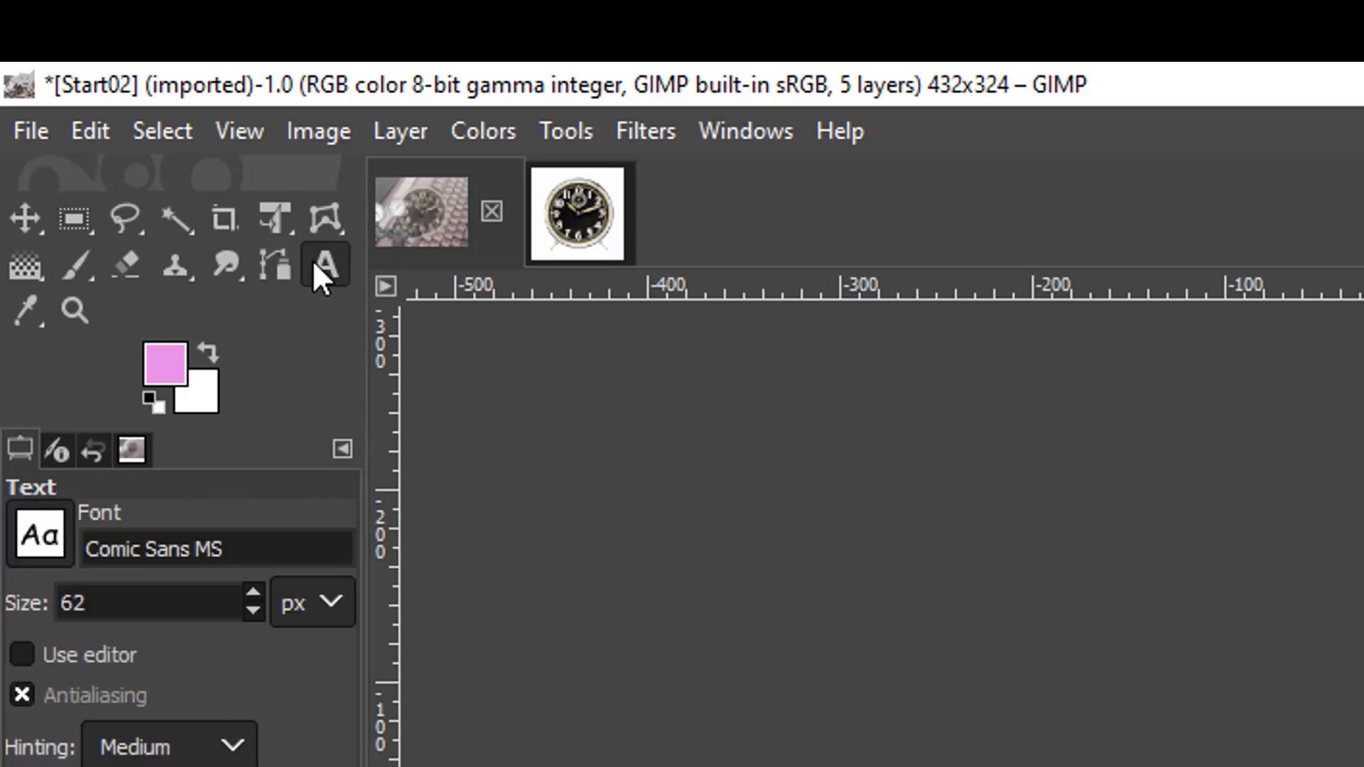
click(161, 354)
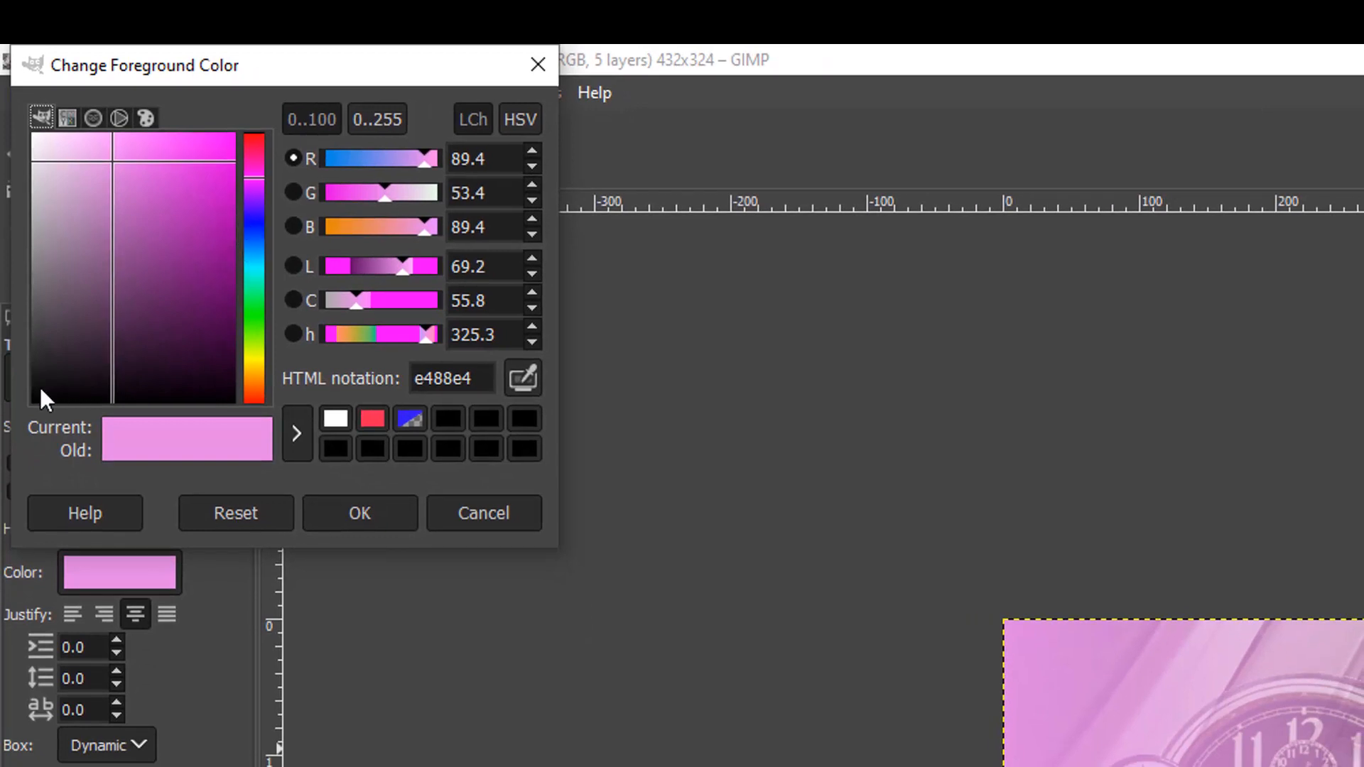
drag(40, 388, 48, 377)
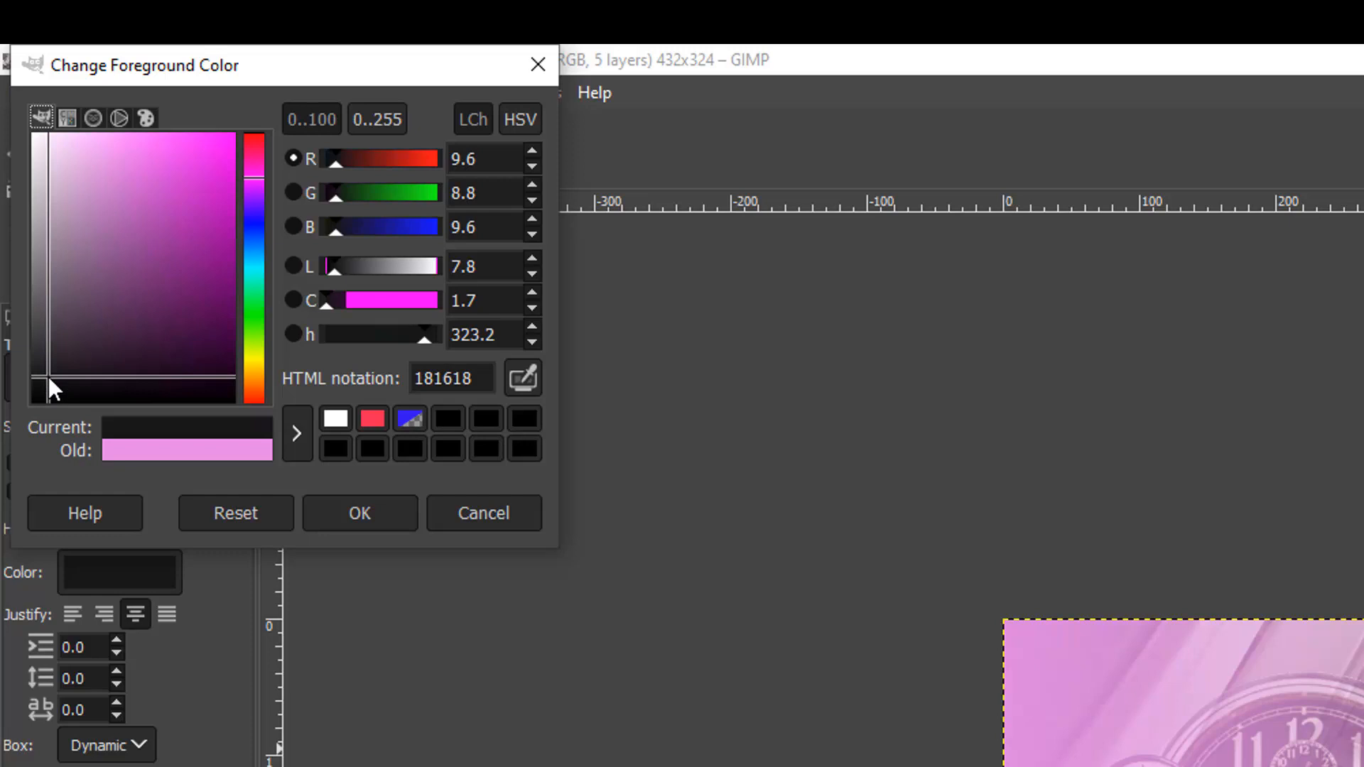
click(334, 504)
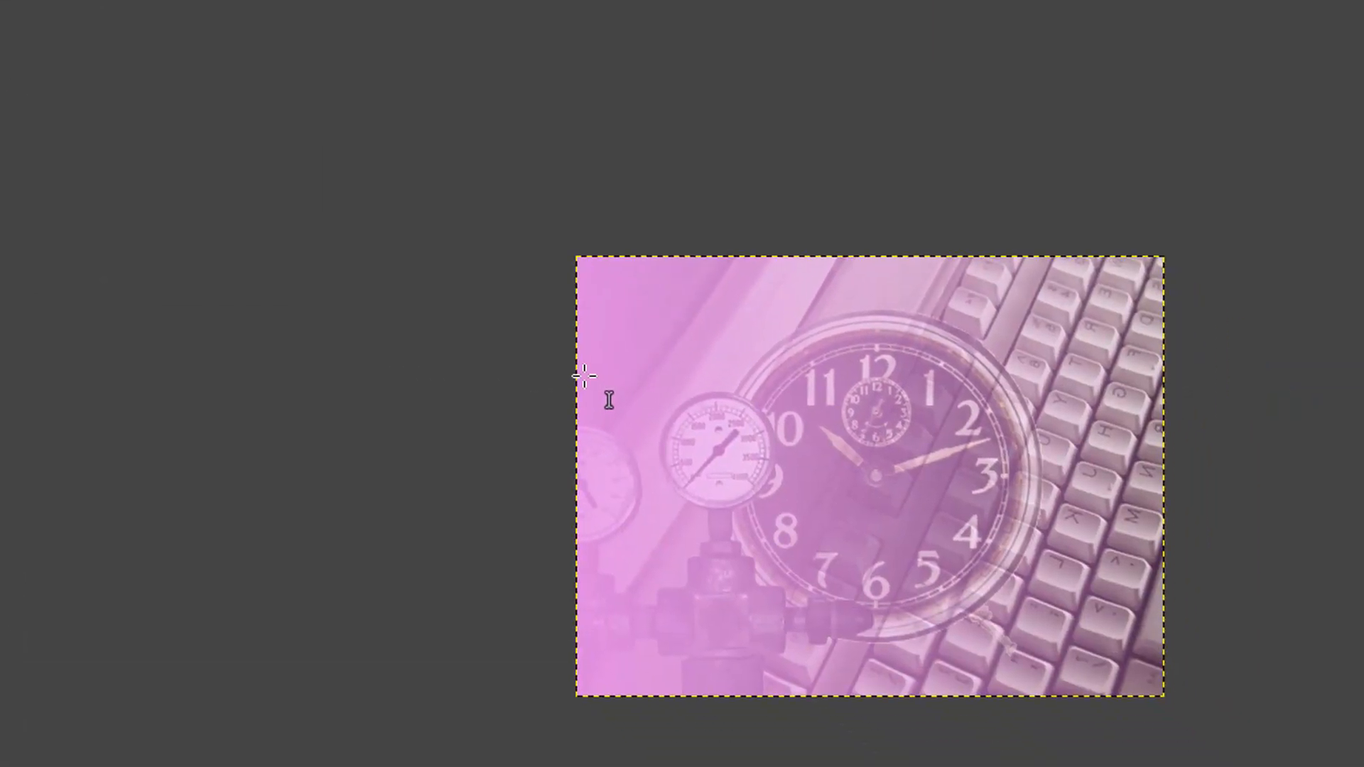
Step: Draw a wide text box across the middle of the image and enter TECH 2020 in Comic Sans MS at 62 px
drag(584, 375, 1146, 614)
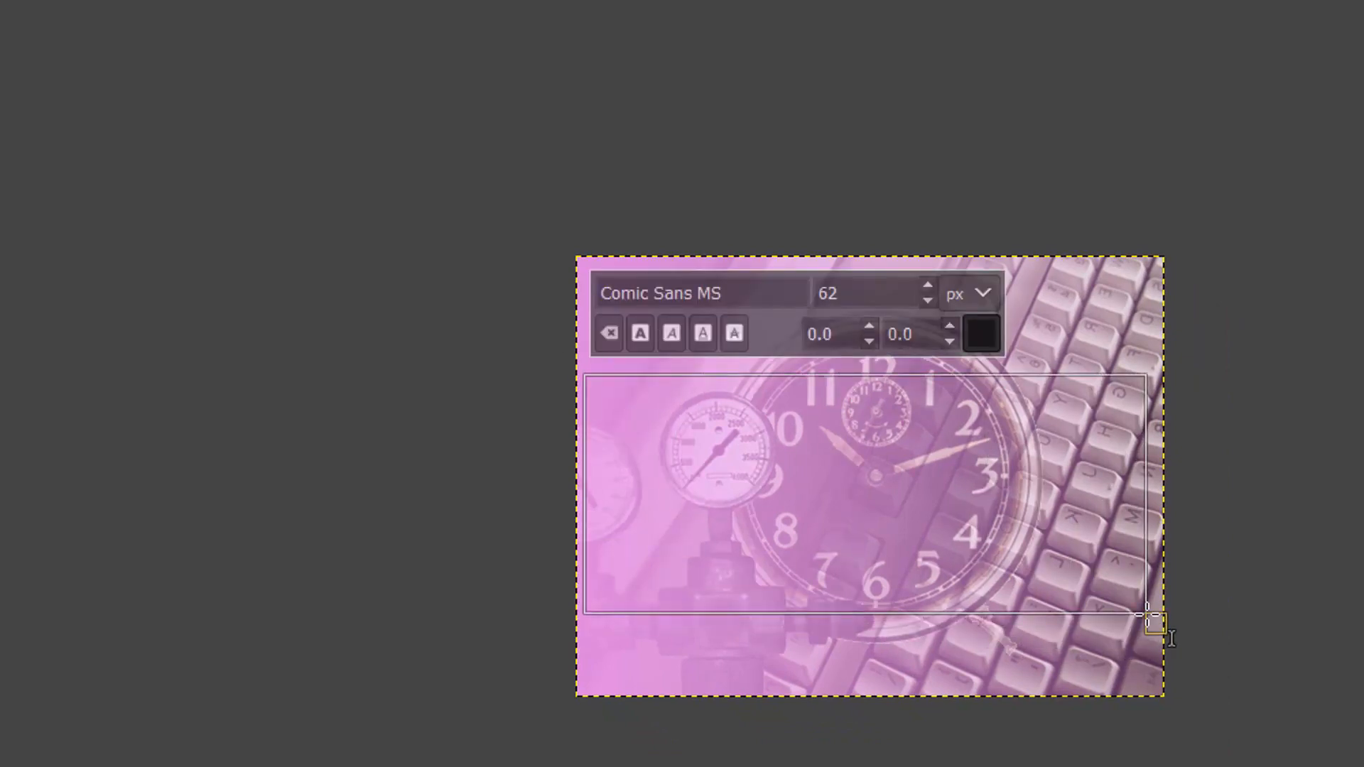
text(TE)
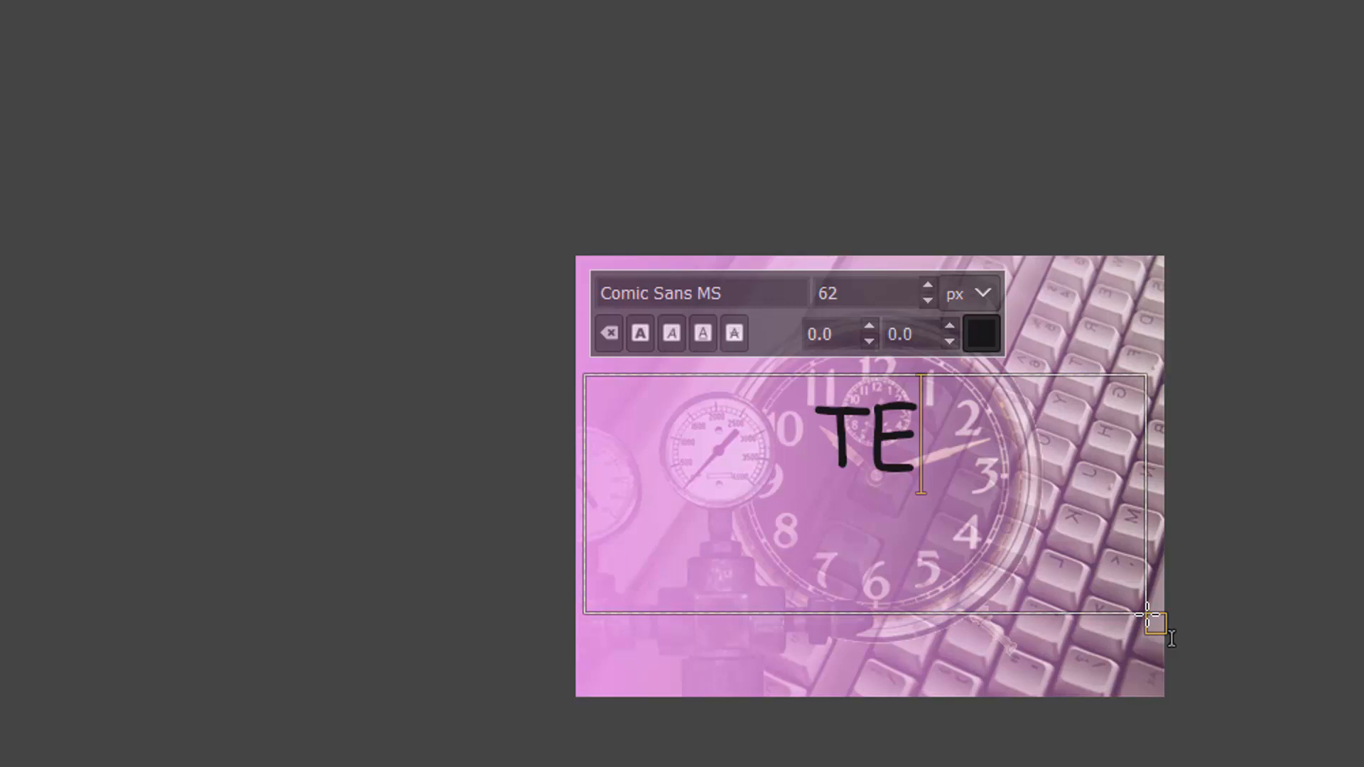
text(CH 202)
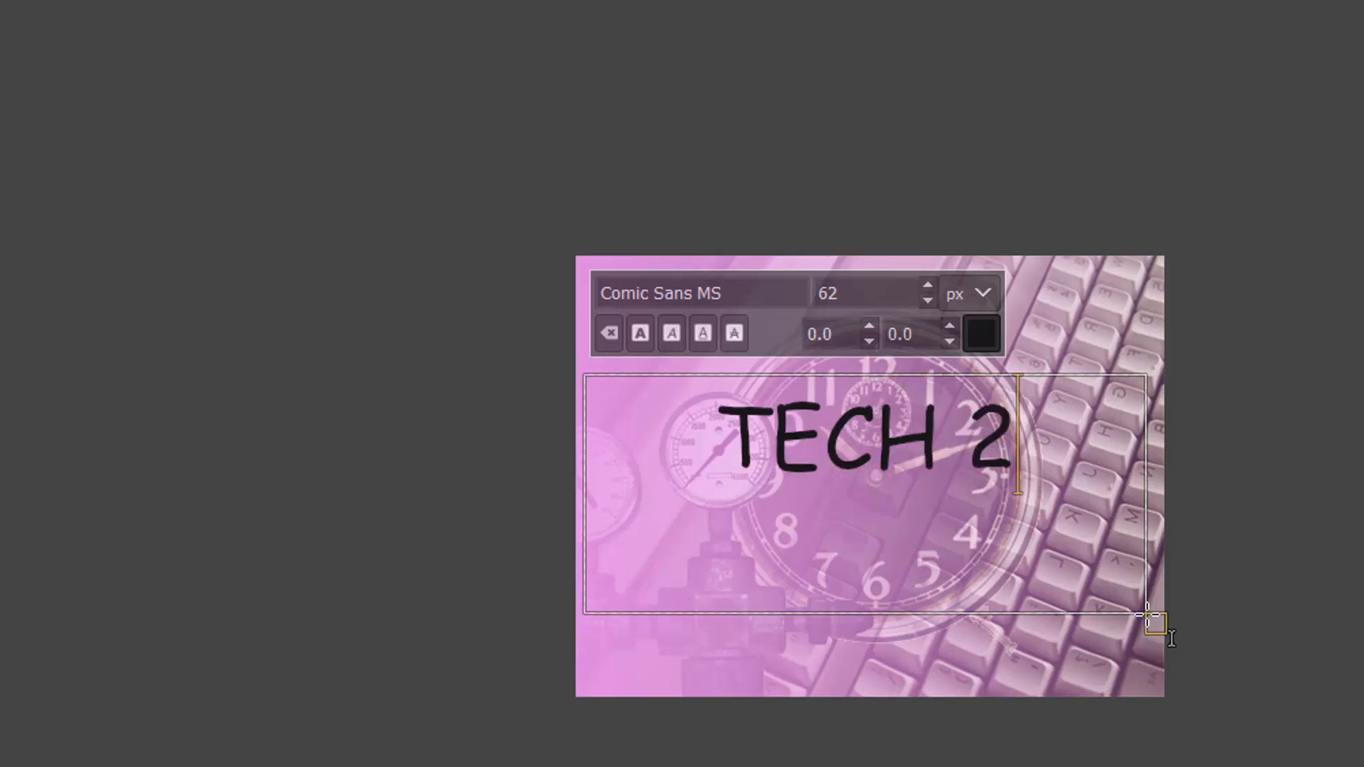
text(0)
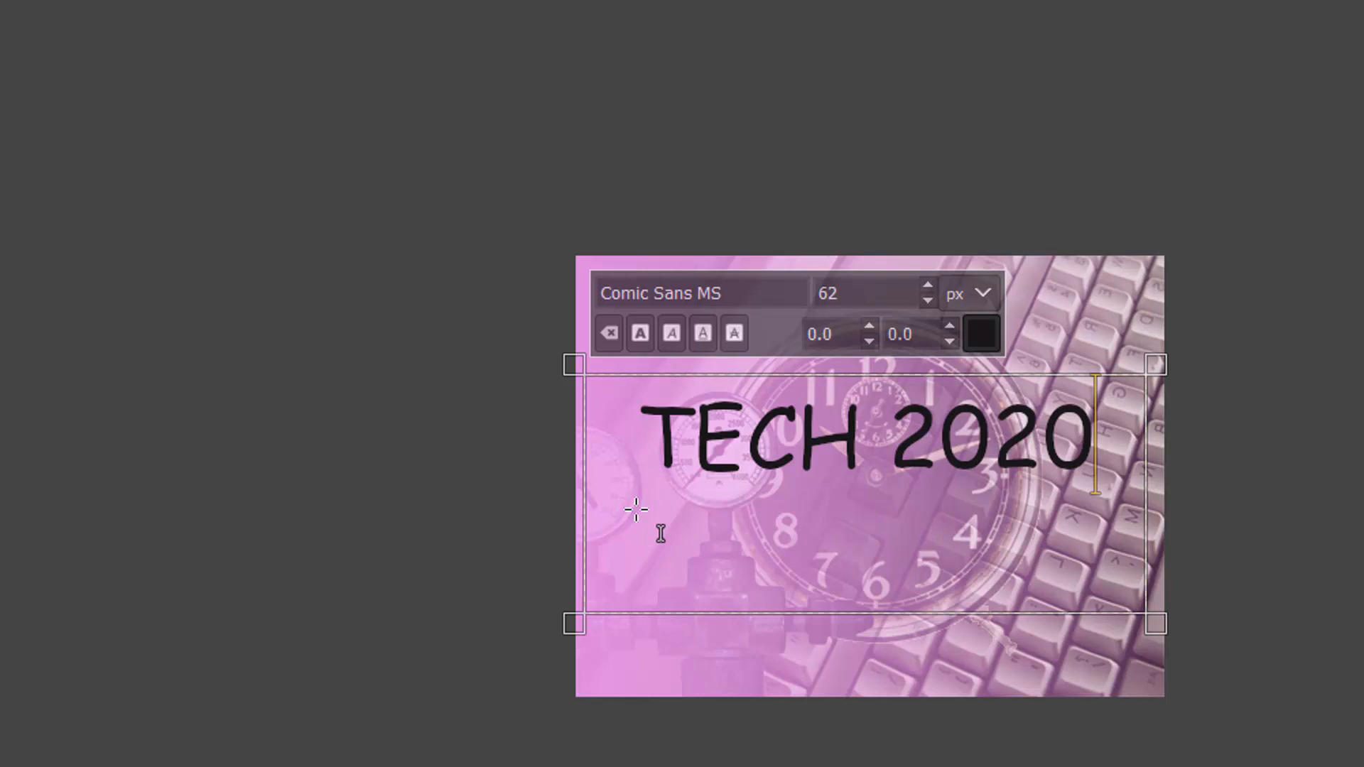
Step: Set the TECH 2020 text box to Fixed and leave text editing
click(95, 361)
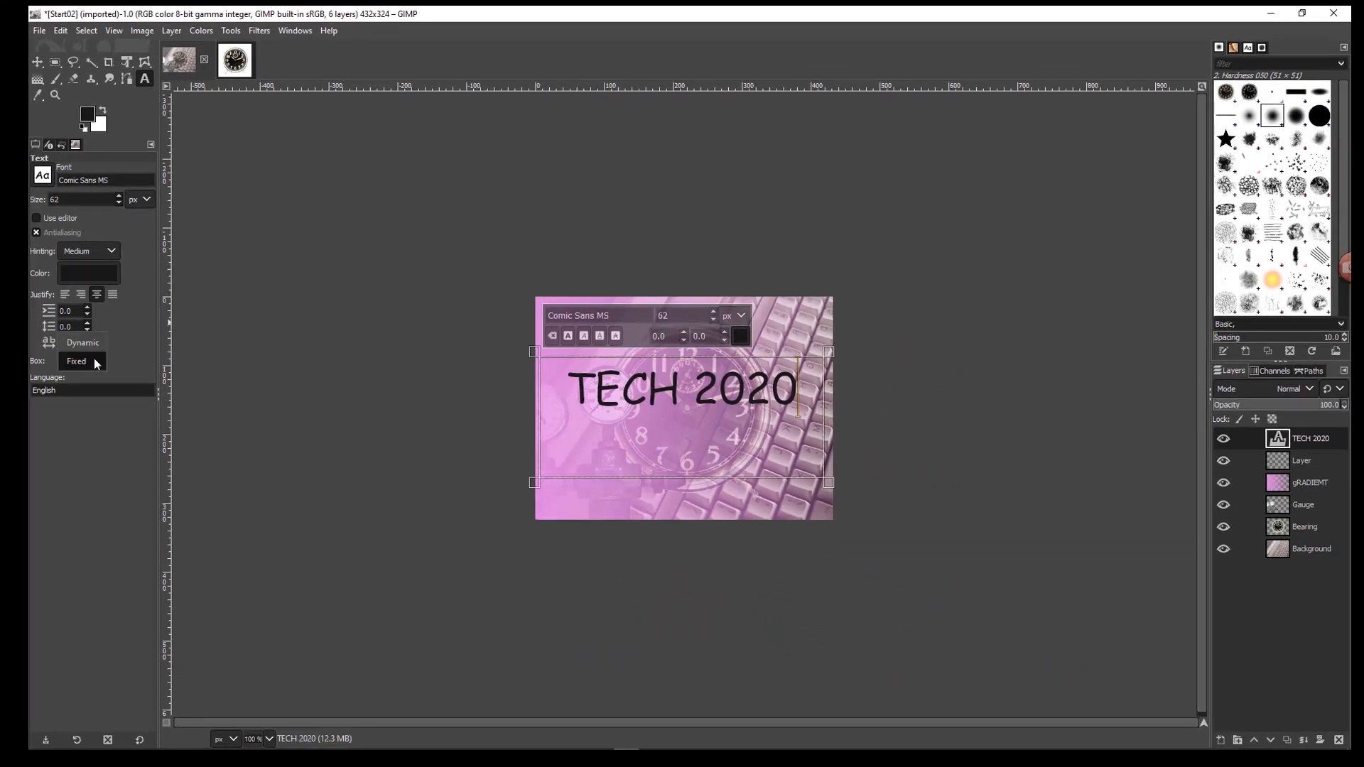
click(96, 363)
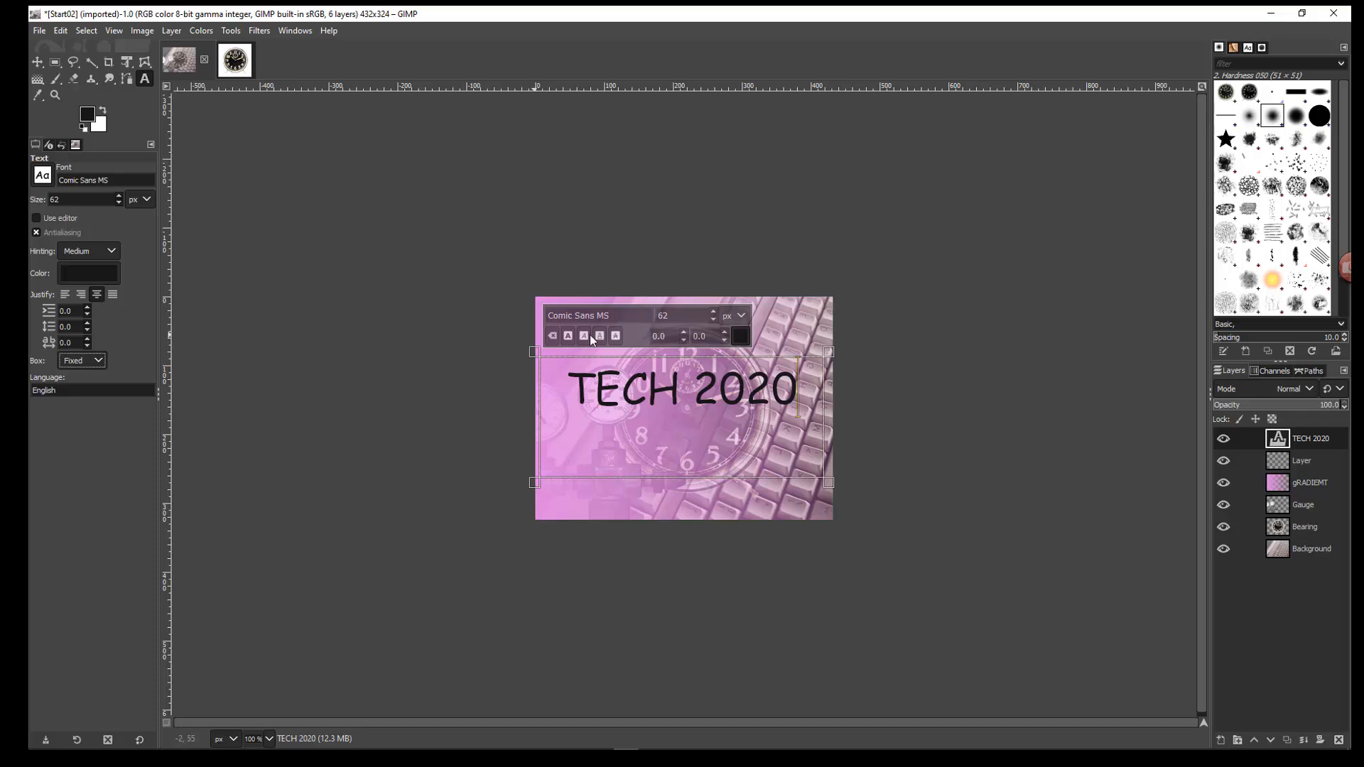
click(347, 266)
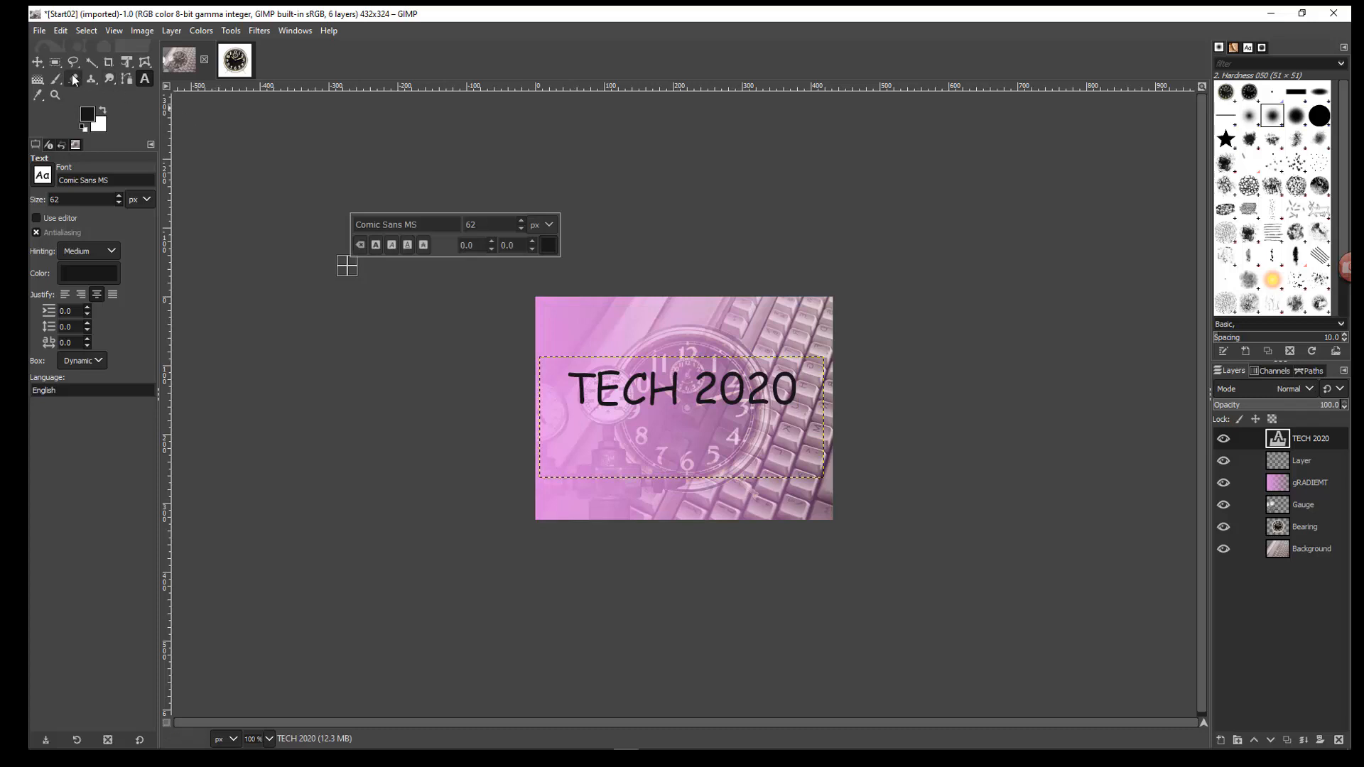
click(56, 63)
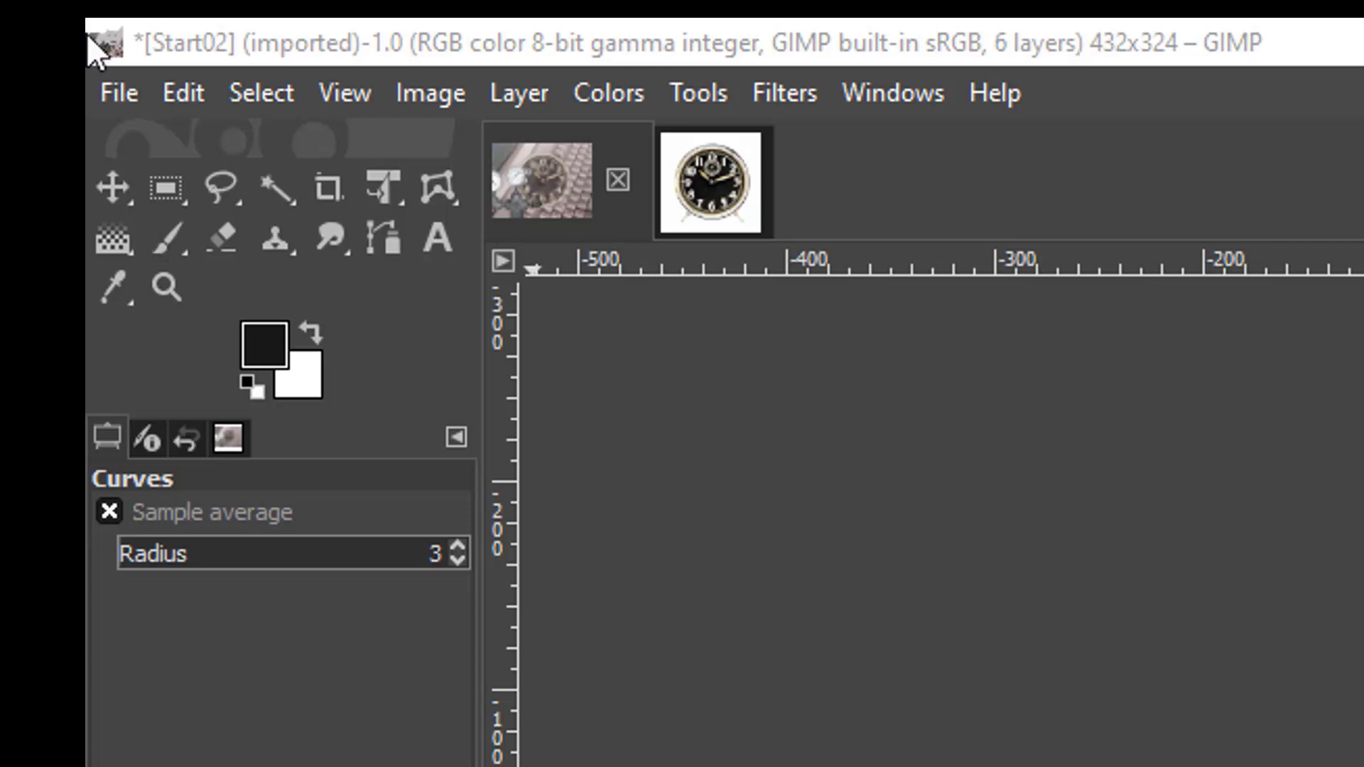
Step: Start saving the image under a new name and choose the Photoshop with GIMP folder inside TIJ 101
click(116, 97)
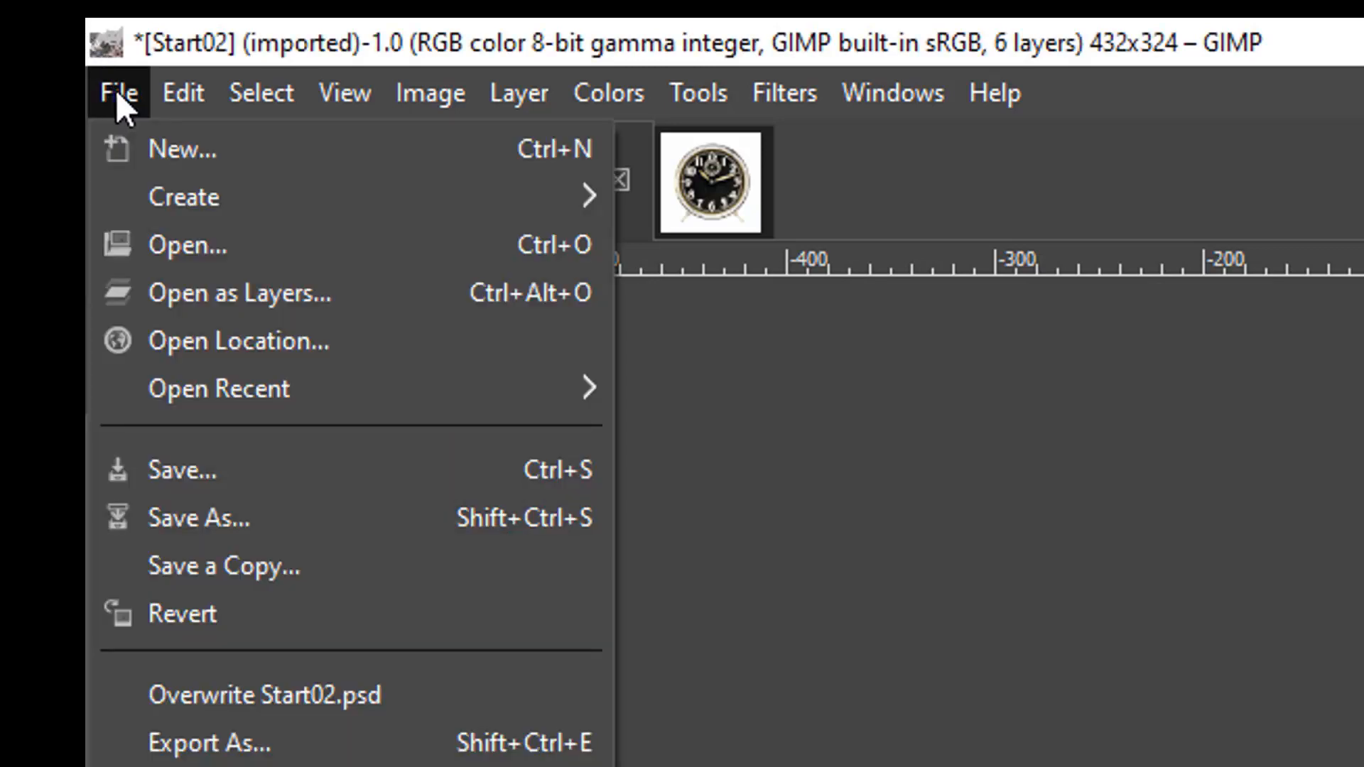
click(220, 518)
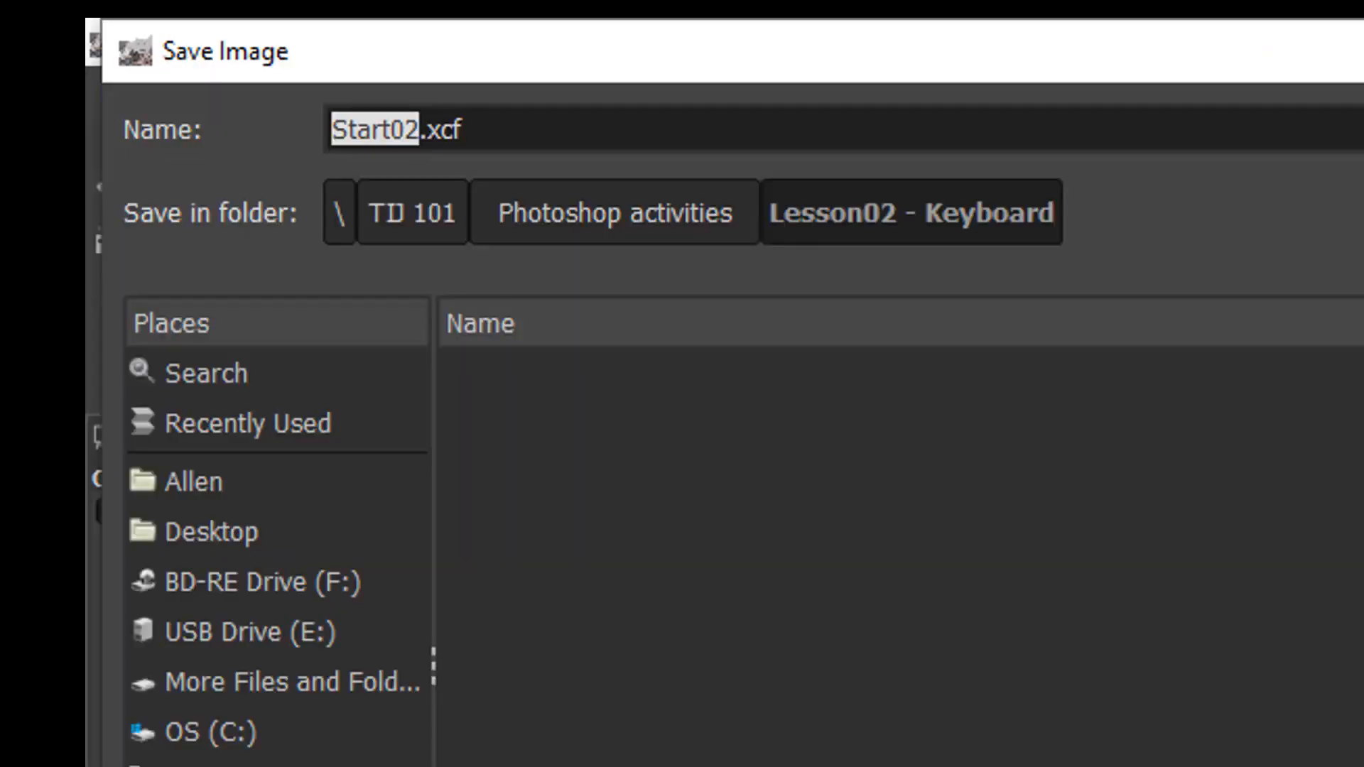
click(413, 215)
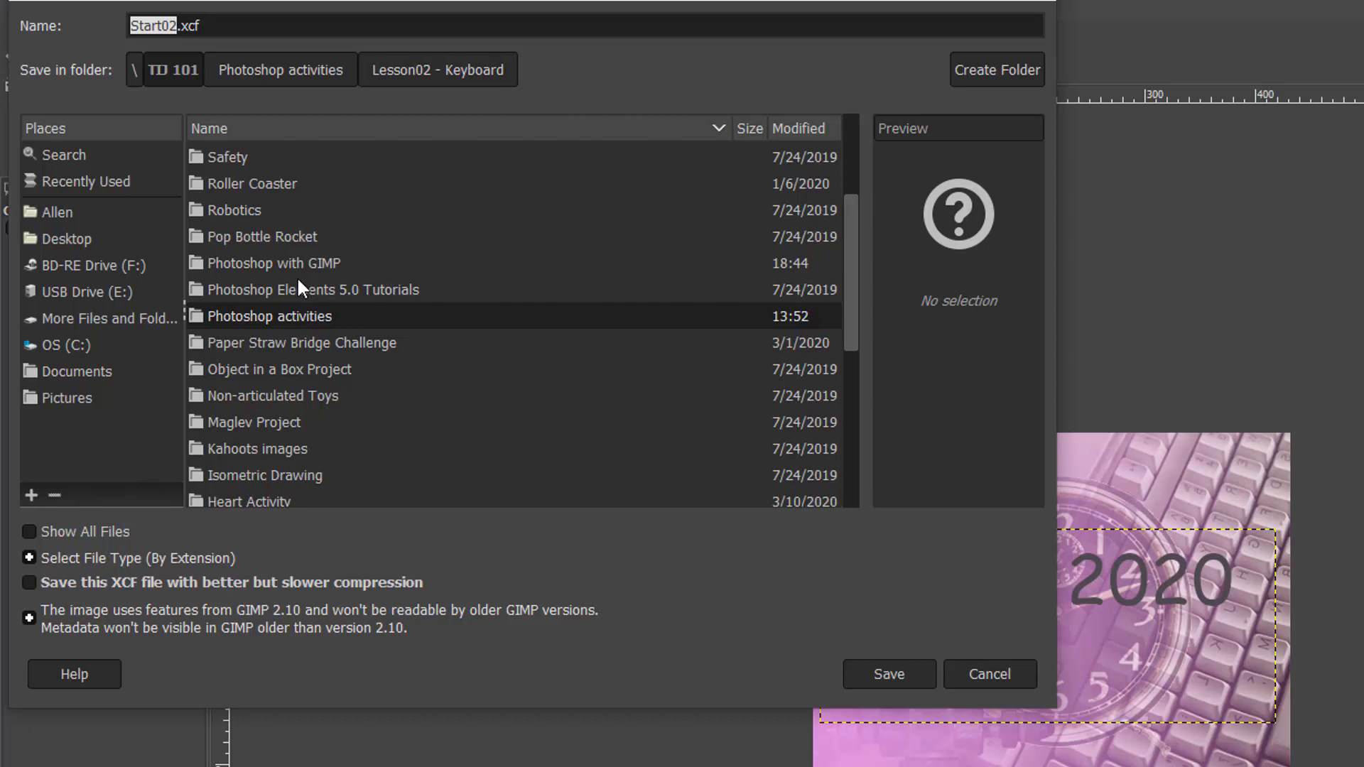
double_click(297, 263)
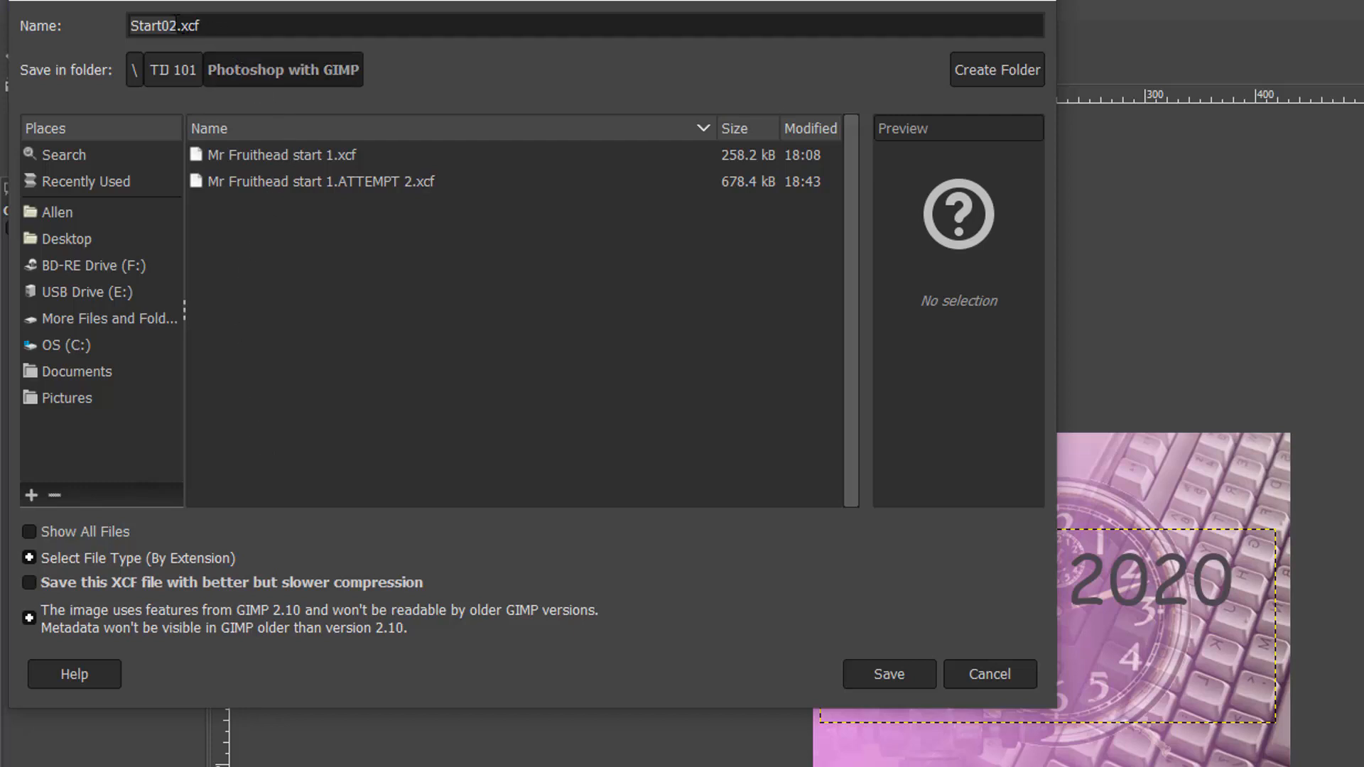
Step: Clear the suggested file name Start02 while keeping the .xcf extension
click(176, 23)
key(BackSpace)
key(BackSpace)
key(BackSpace)
key(BackSpace)
key(BackSpace)
key(BackSpace)
key(BackSpace)
text(cLOC)
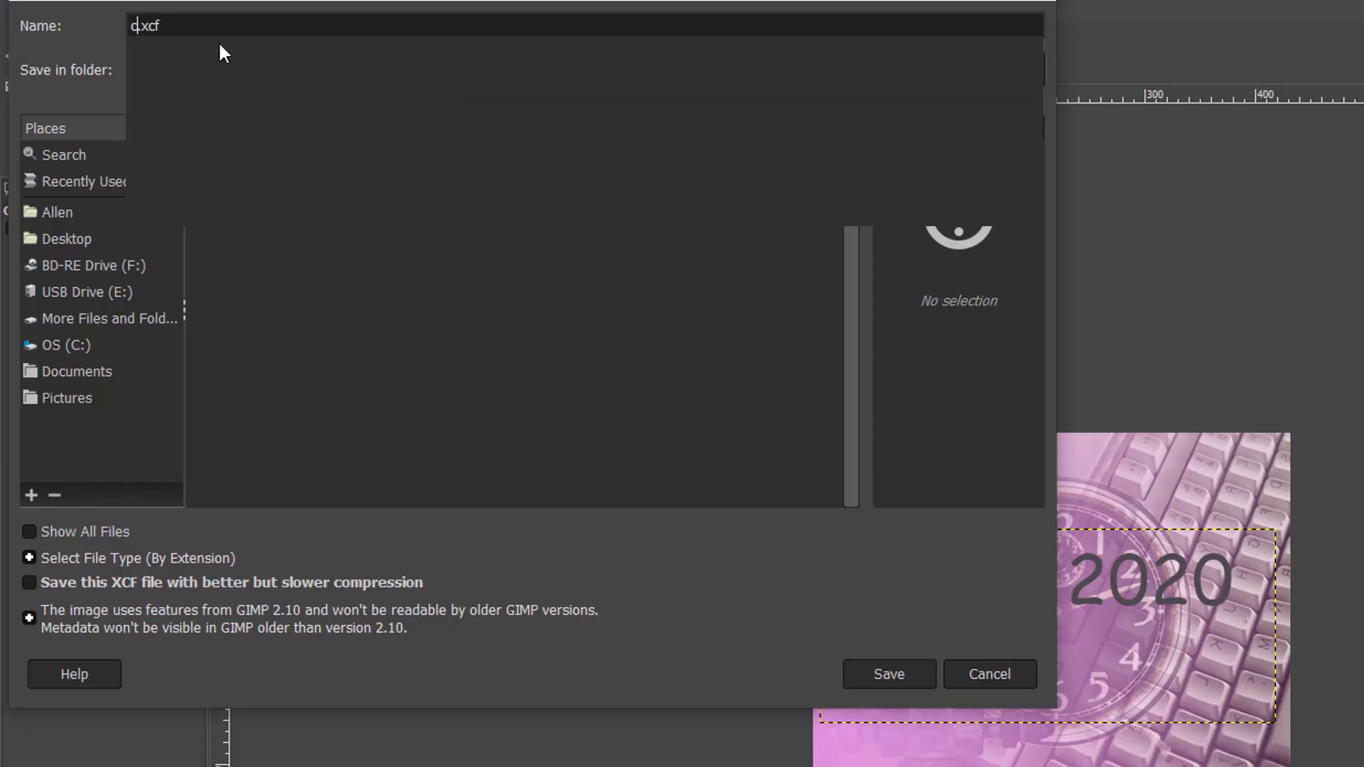
text(K lAY)
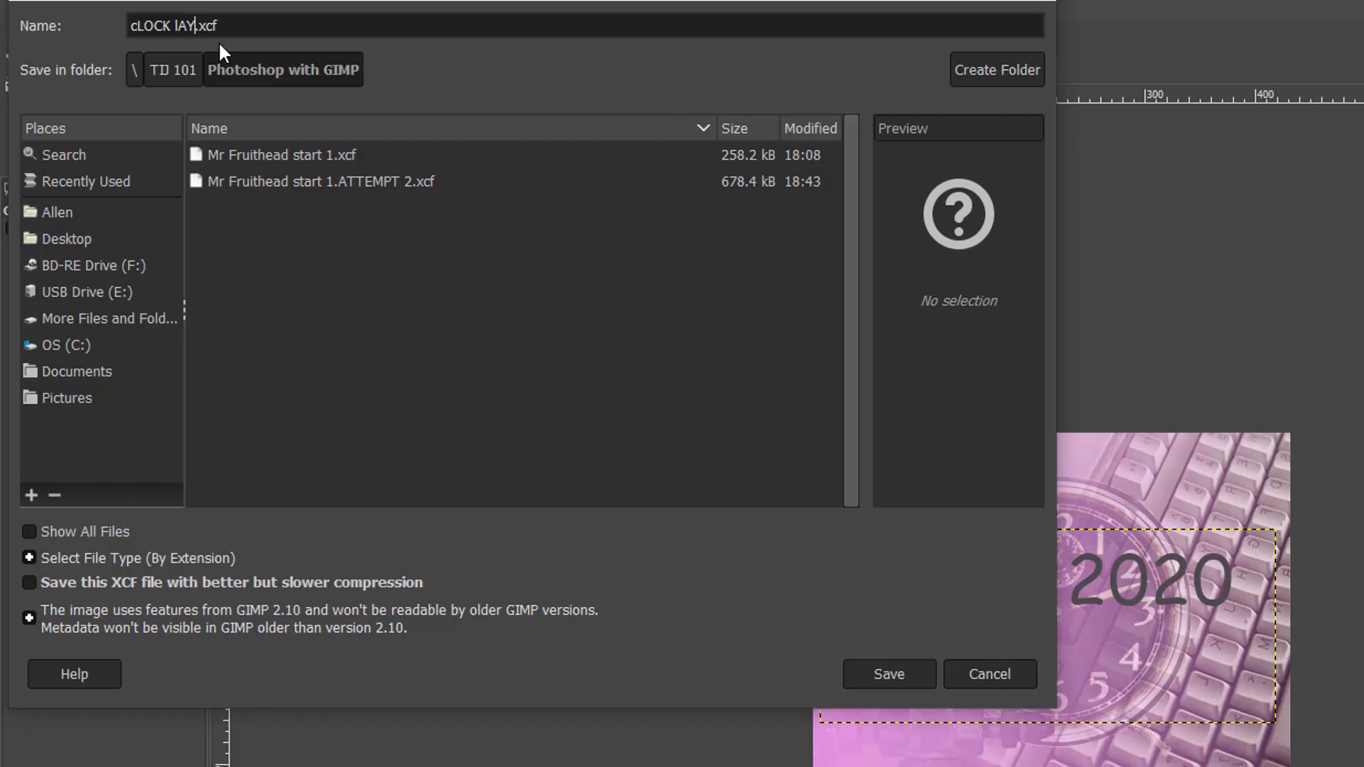
key(BackSpace)
key(BackSpace)
key(BackSpace)
key(BackSpace)
key(BackSpace)
key(BackSpace)
key(BackSpace)
key(BackSpace)
key(BackSpace)
key(BackSpace)
key(BackSpace)
key(BackSpace)
Step: Name the file CLOCK LAYERS 1.xcf and save it in the Photoshop with GIMP folder
text(CLOC)
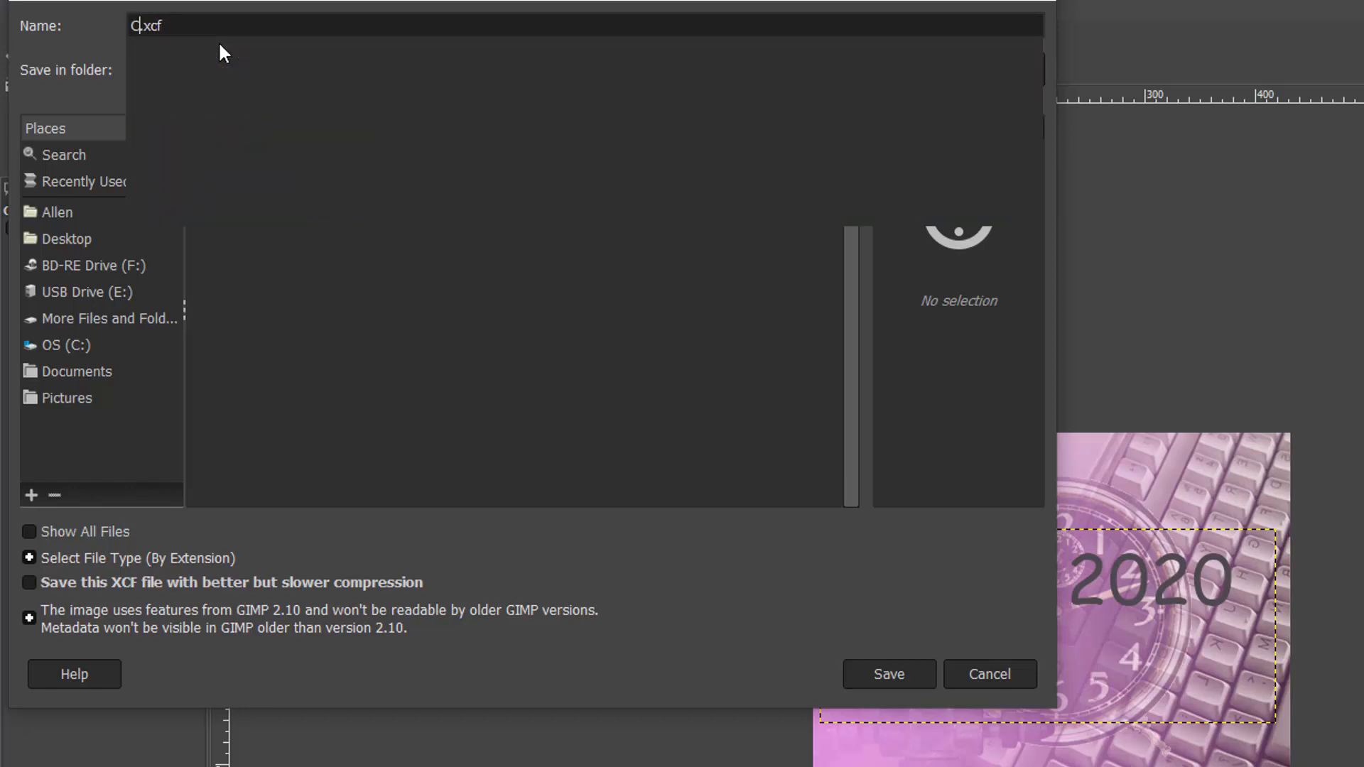
text(K LAYERS 1)
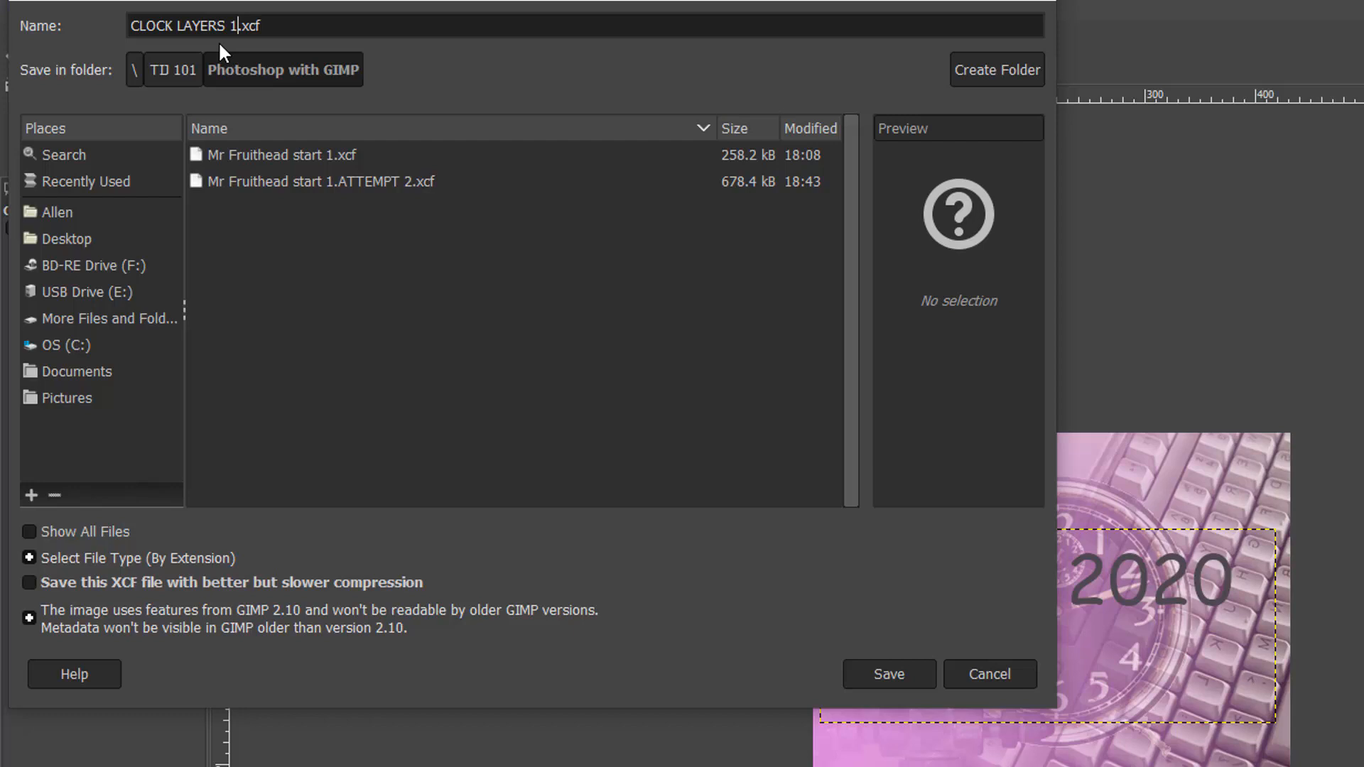
click(905, 664)
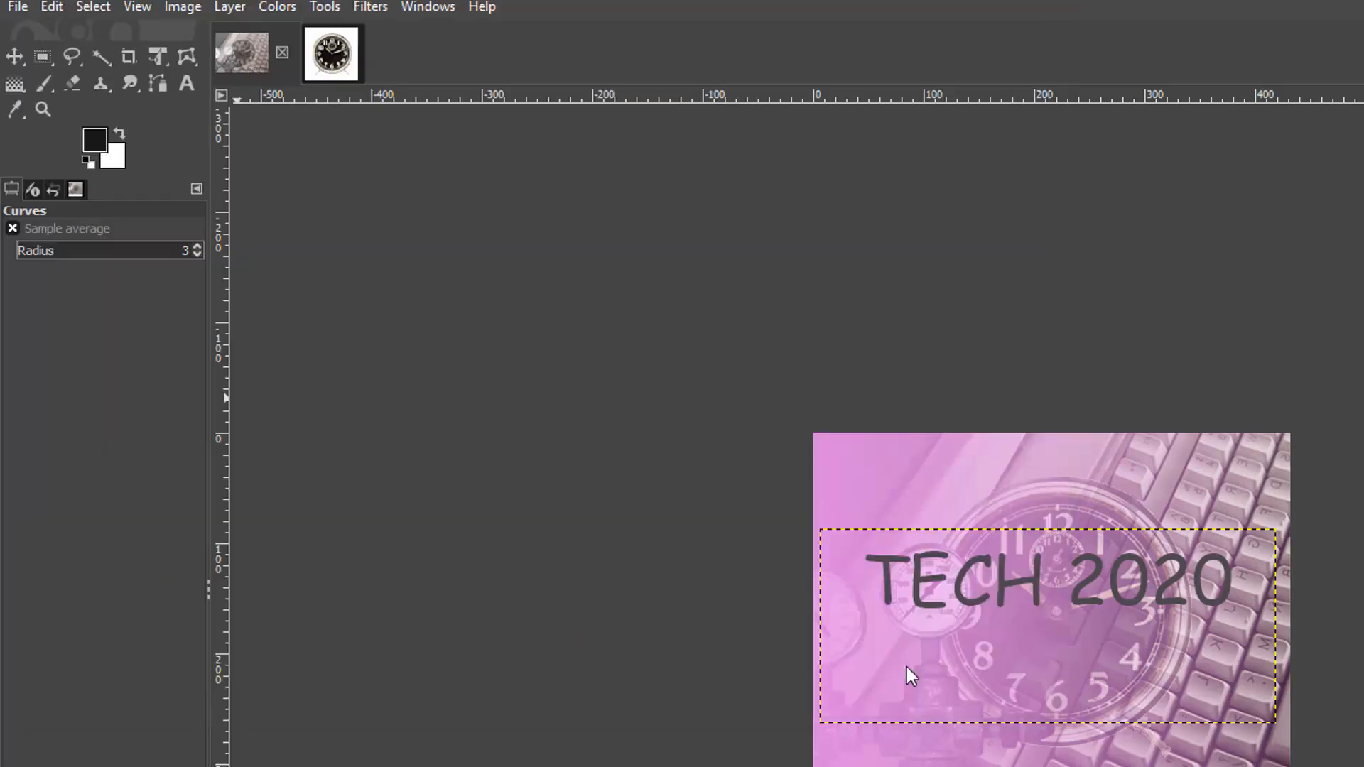
Step: Export the image as CLOCK LAYERS 1.jpeg to the Photoshop with GIMP folder, accepting the offered JPEG settings
click(17, 7)
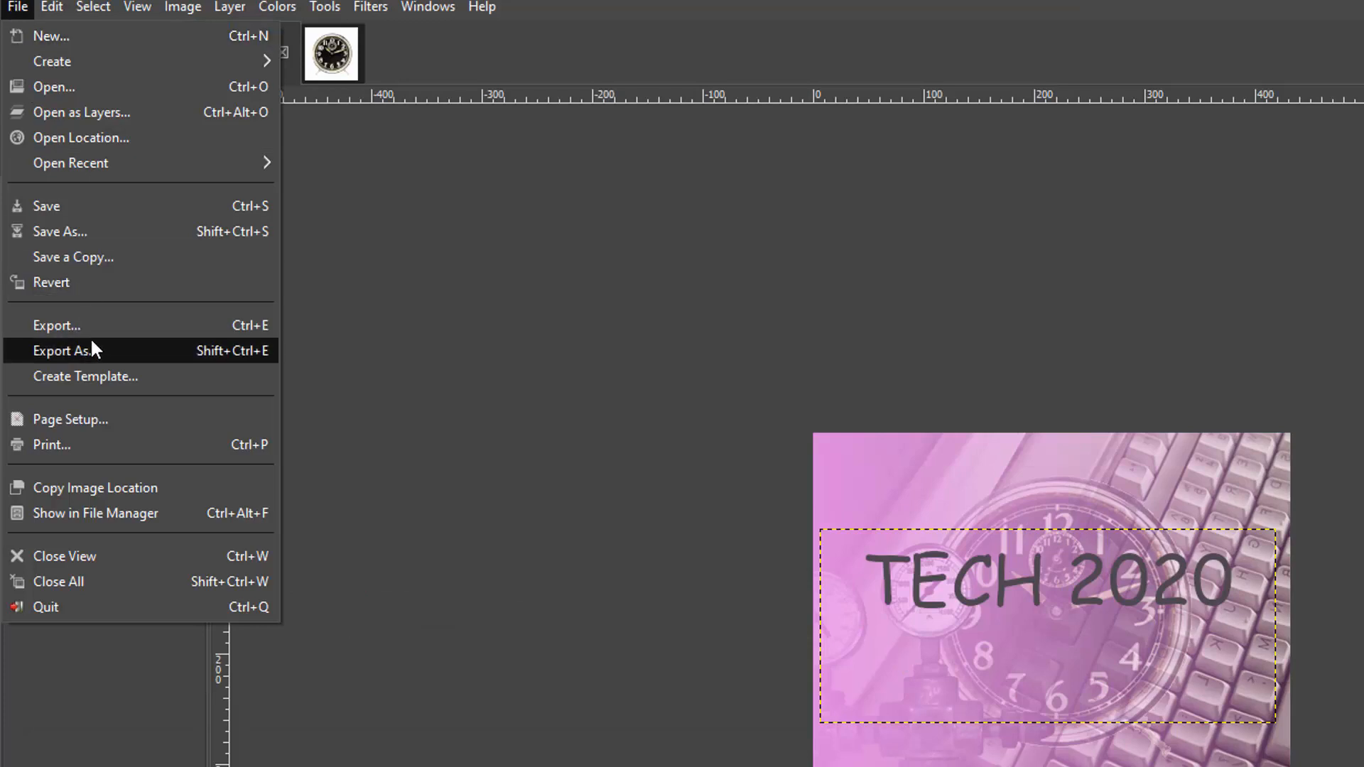
click(91, 351)
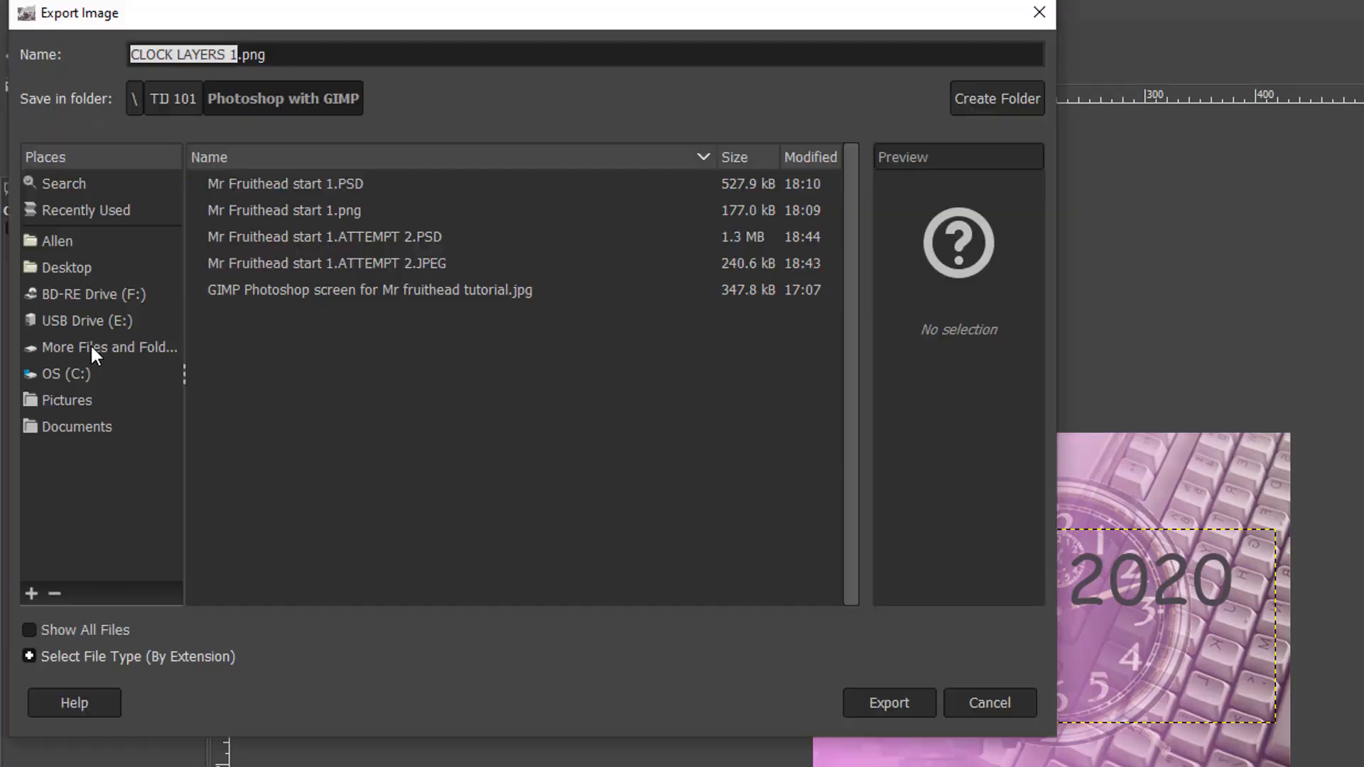
click(303, 56)
key(BackSpace)
key(BackSpace)
key(BackSpace)
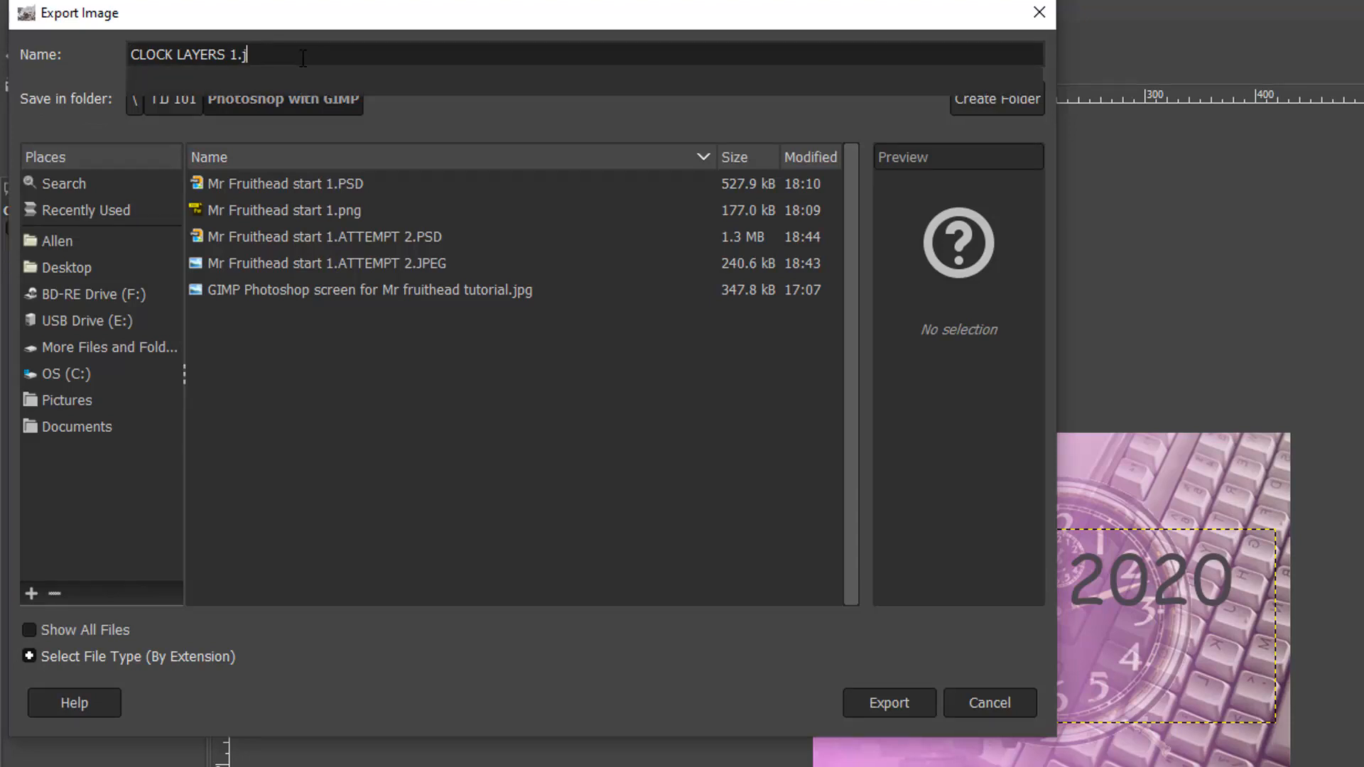
text(jpeg)
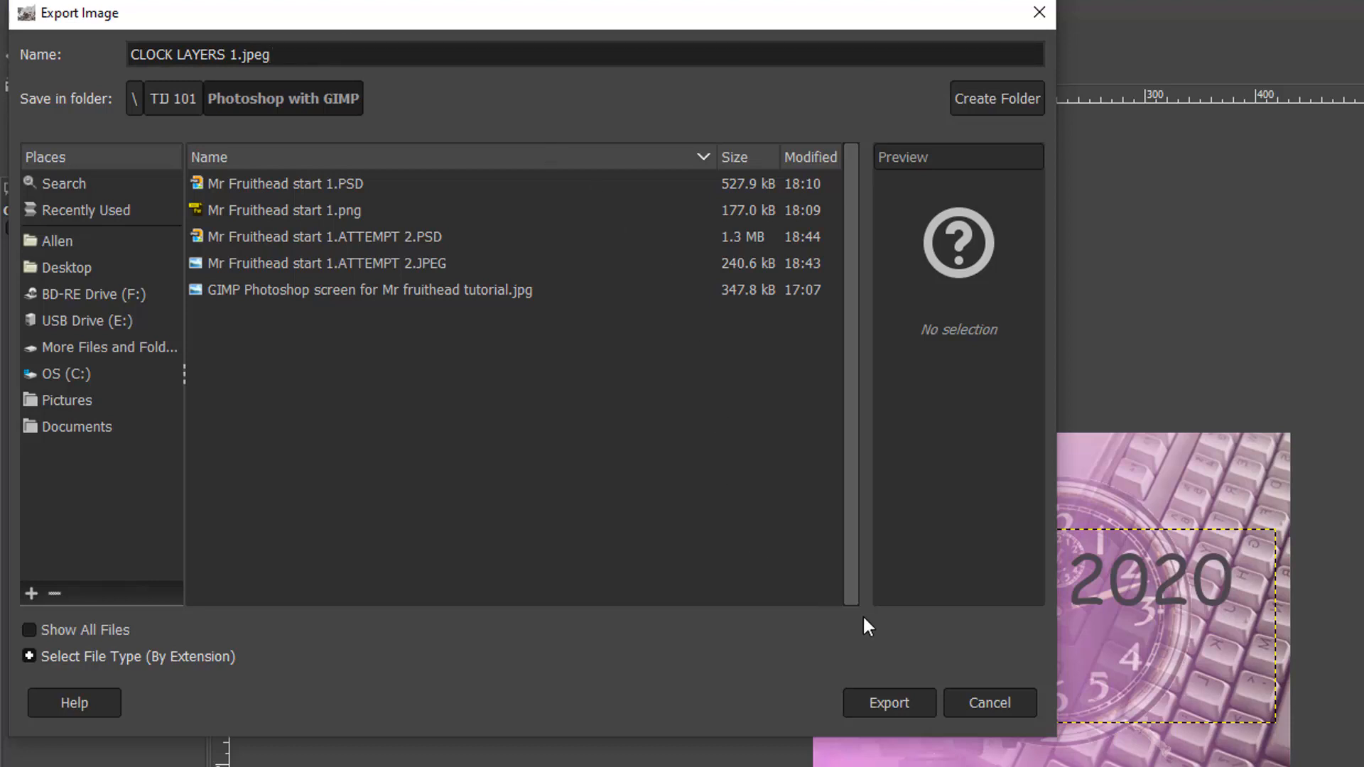
click(891, 695)
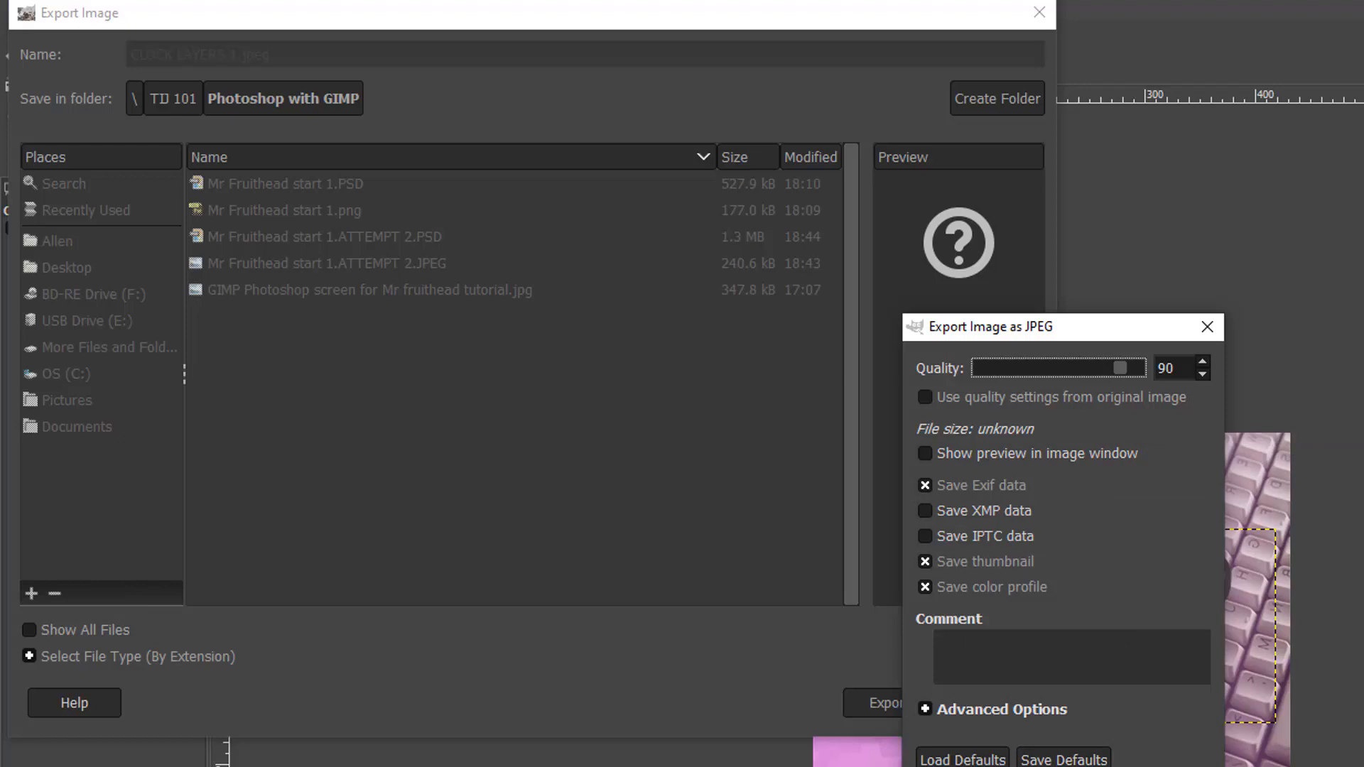
click(1059, 766)
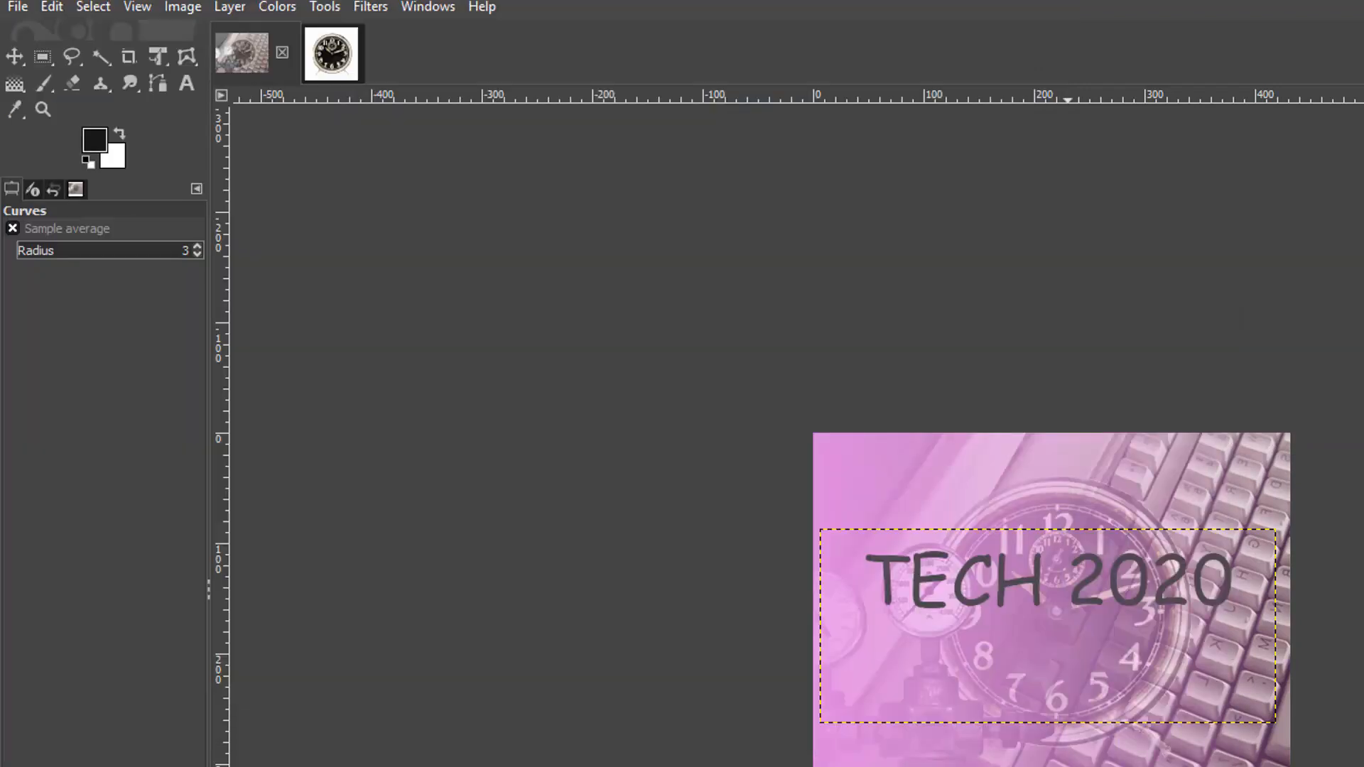
Step: Export the image again as a Photoshop file named CLOCK LAYERS 1.psd in the same folder
click(19, 7)
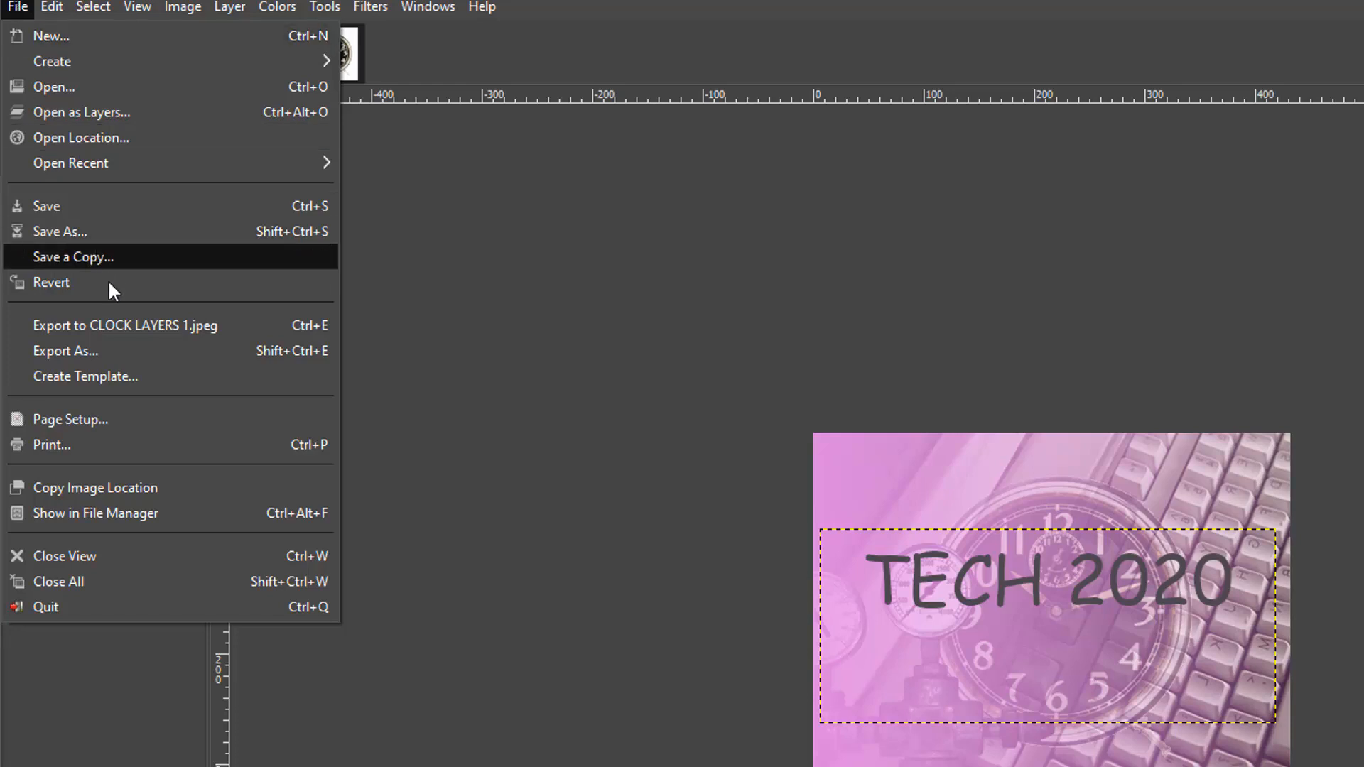
click(101, 348)
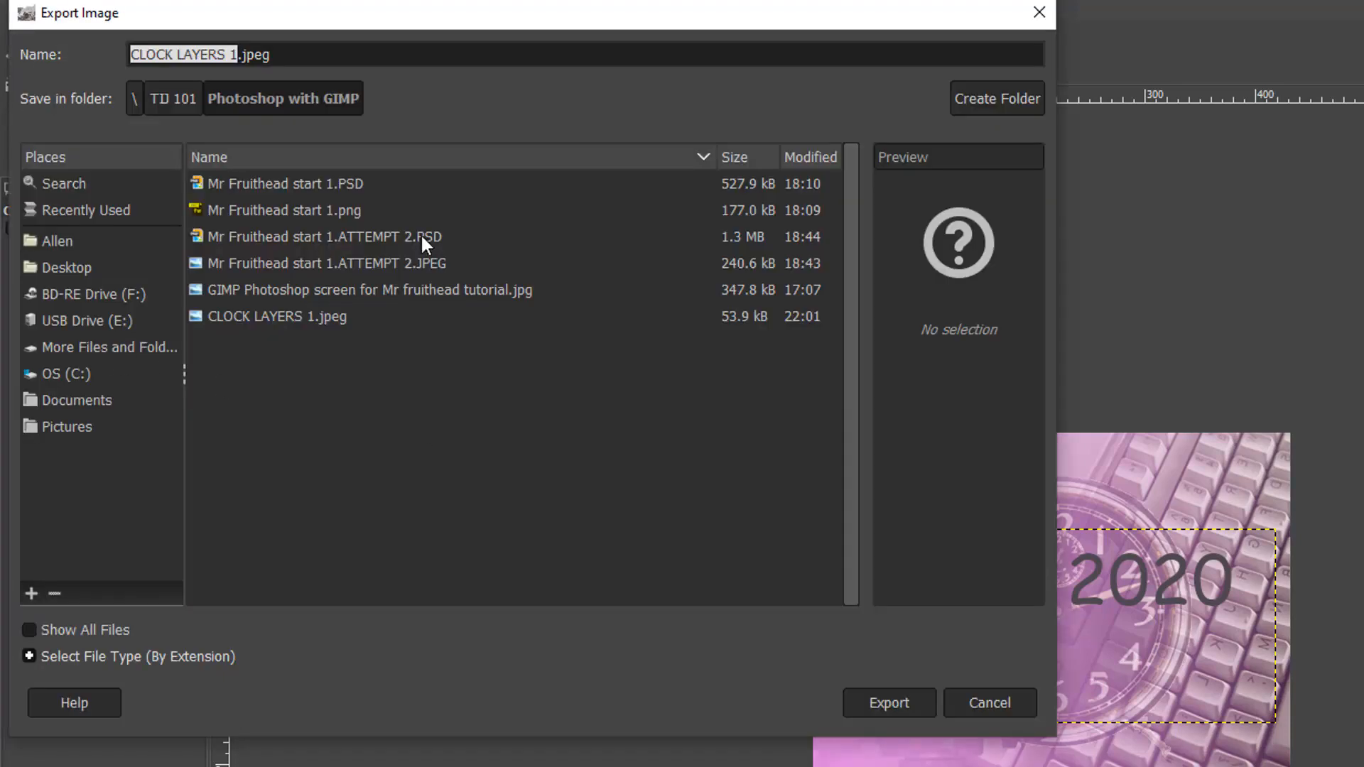
click(291, 57)
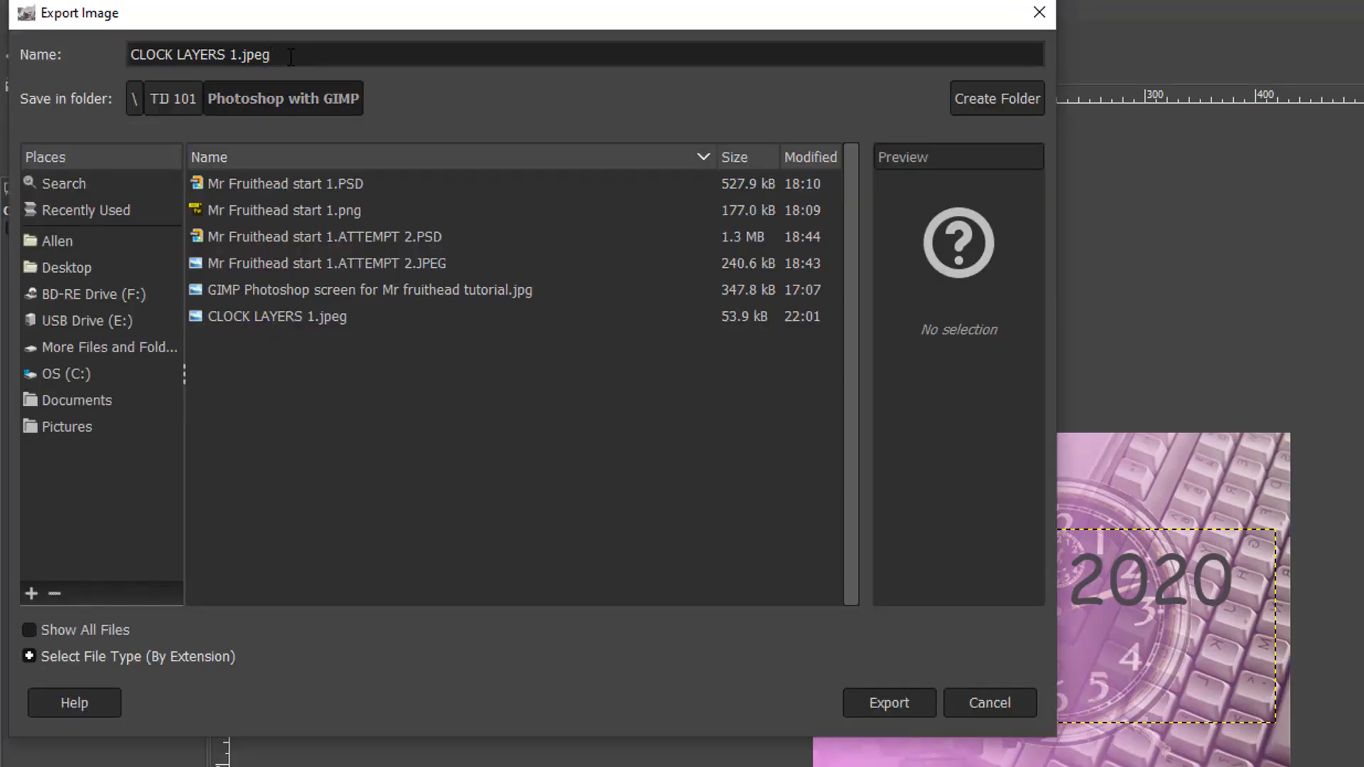
key(BackSpace)
key(BackSpace)
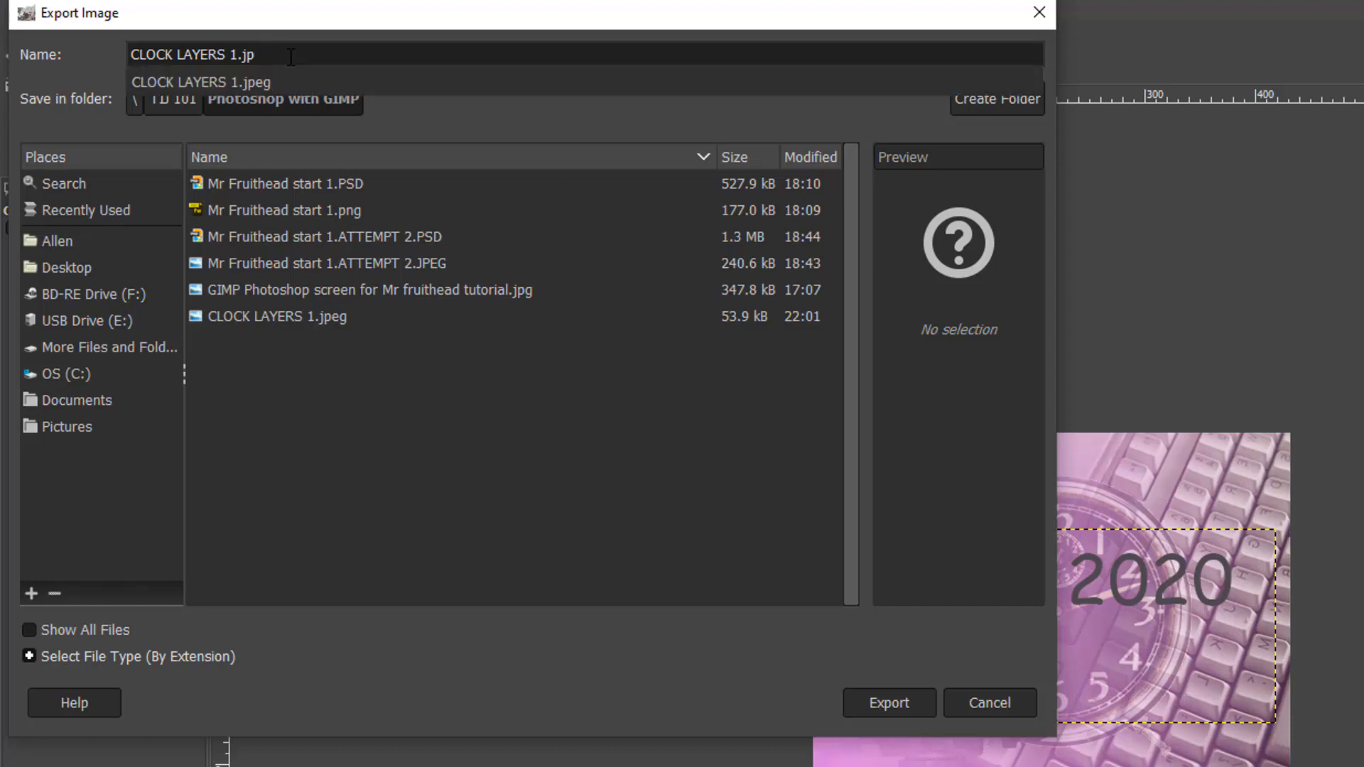
key(BackSpace)
key(BackSpace)
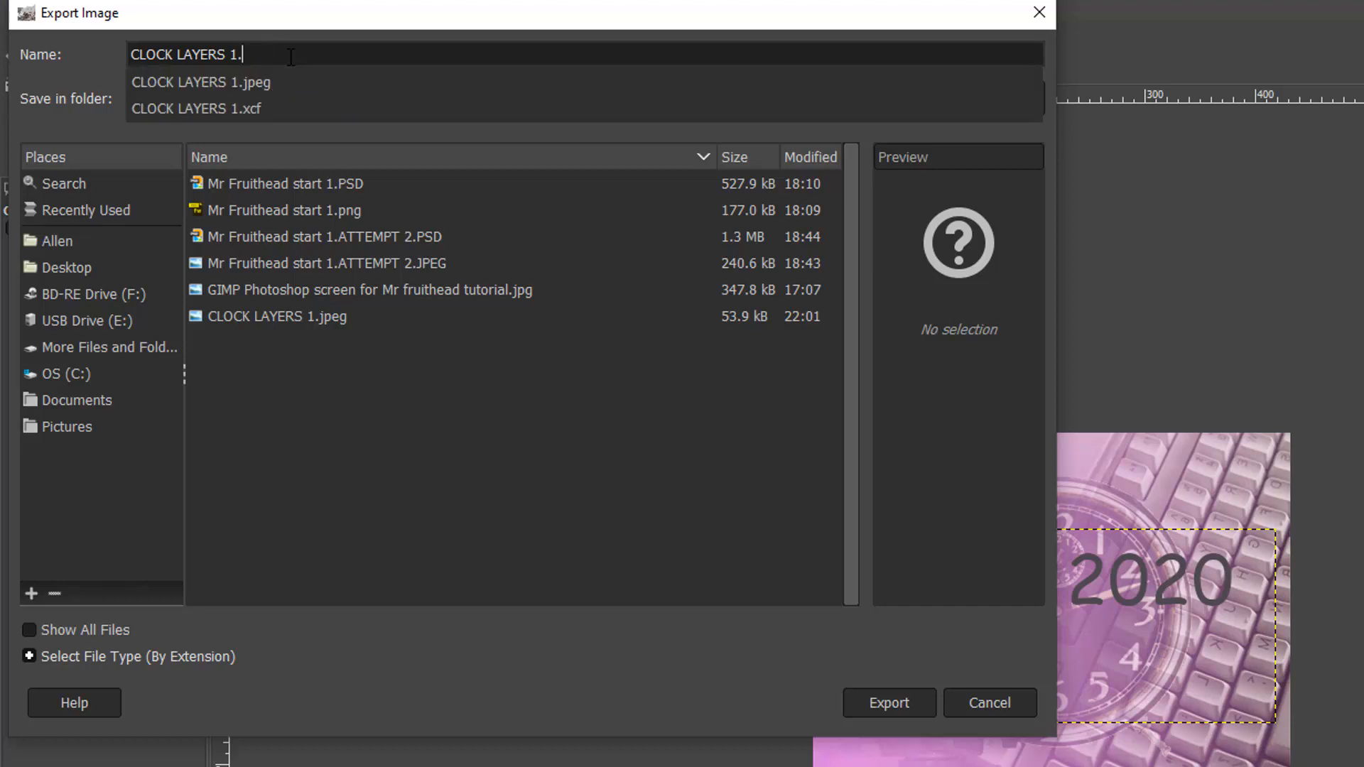
text(psd)
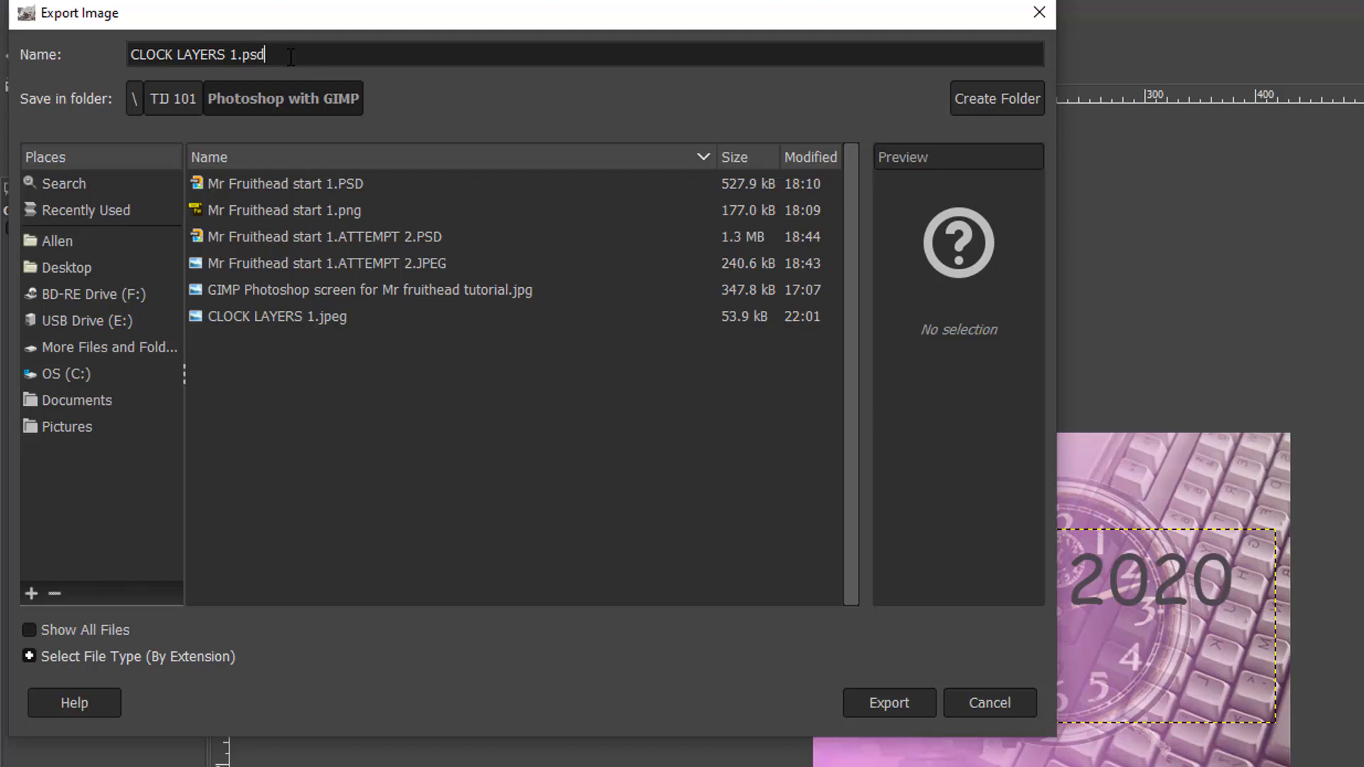
click(891, 705)
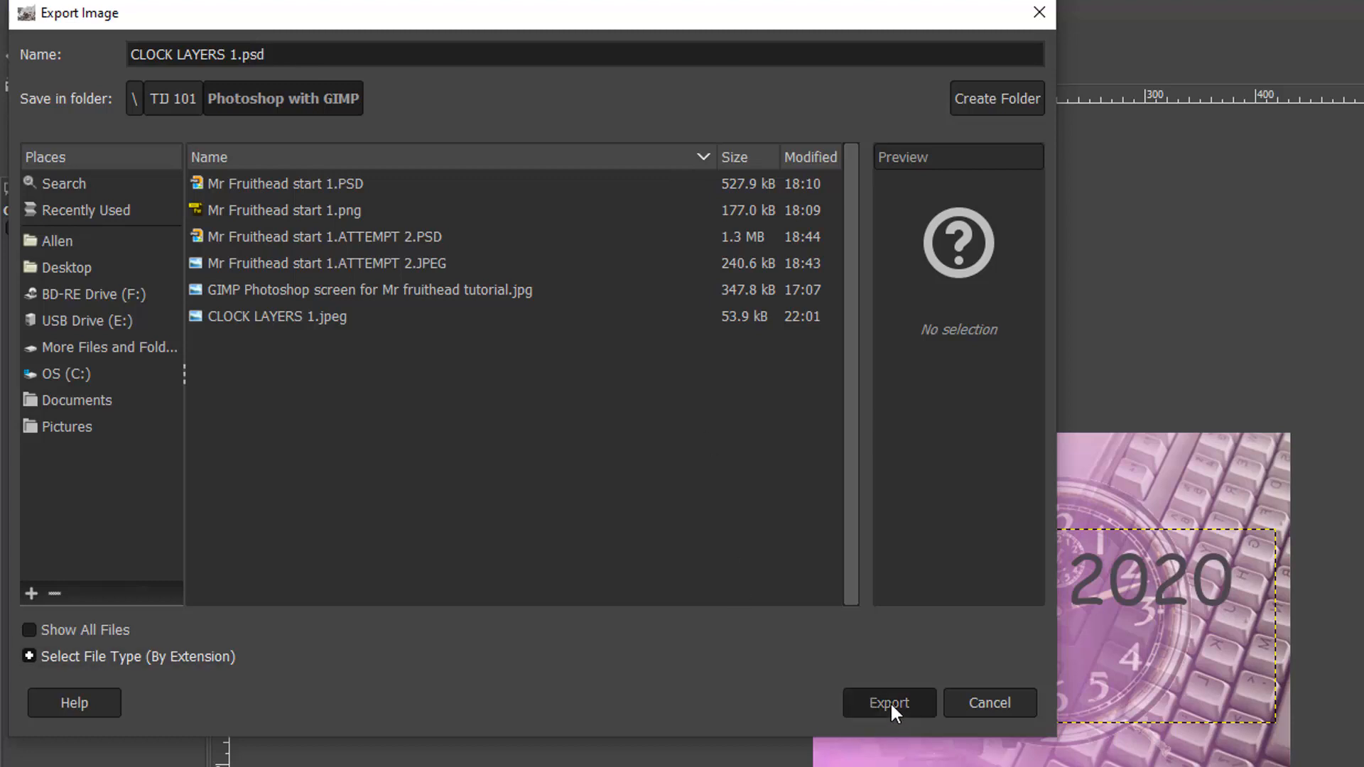